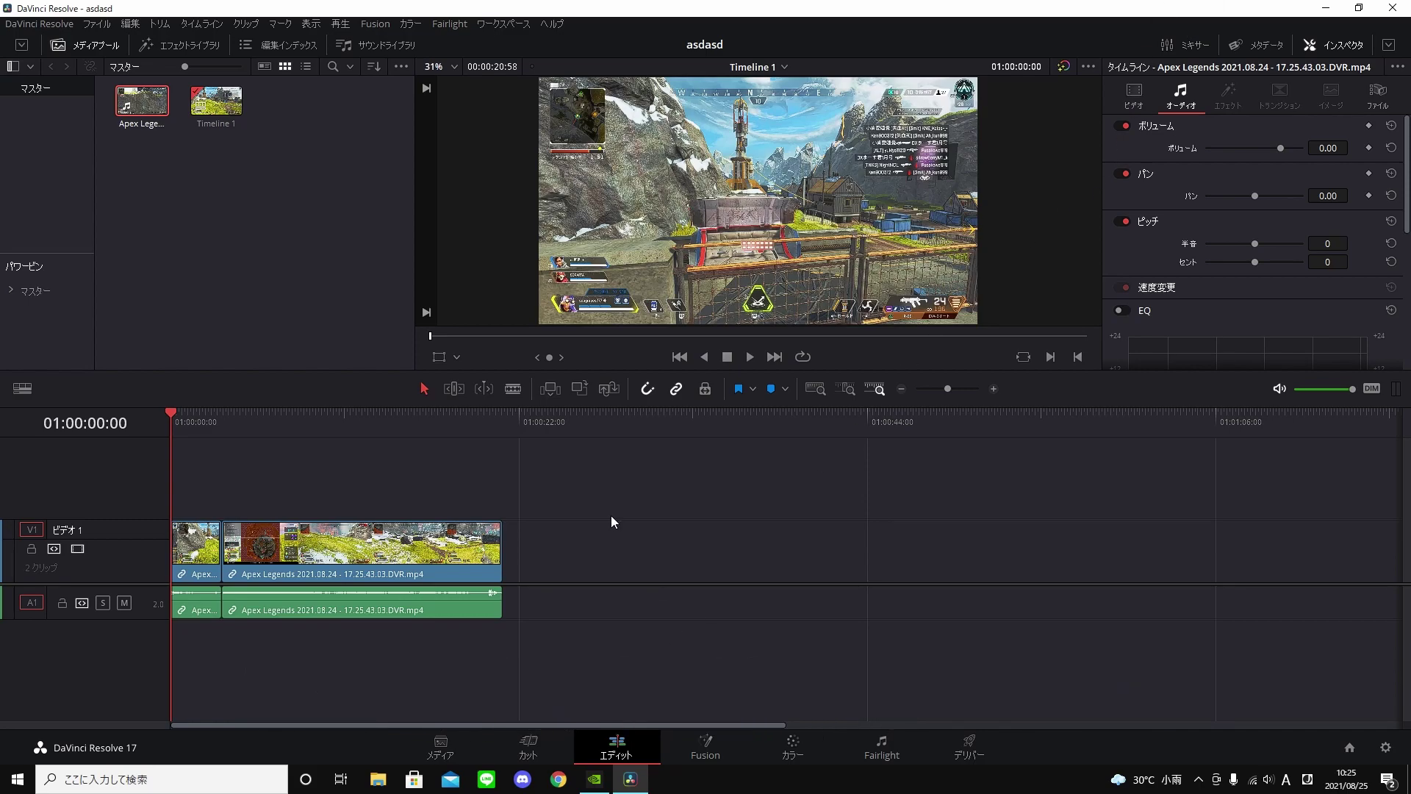
{"action": "scroll", "coordinate": [587, 529], "scroll_direction": "up", "scroll_amount": 3}
{"action": "scroll", "coordinate": [514, 551], "scroll_direction": "down", "scroll_amount": 1}
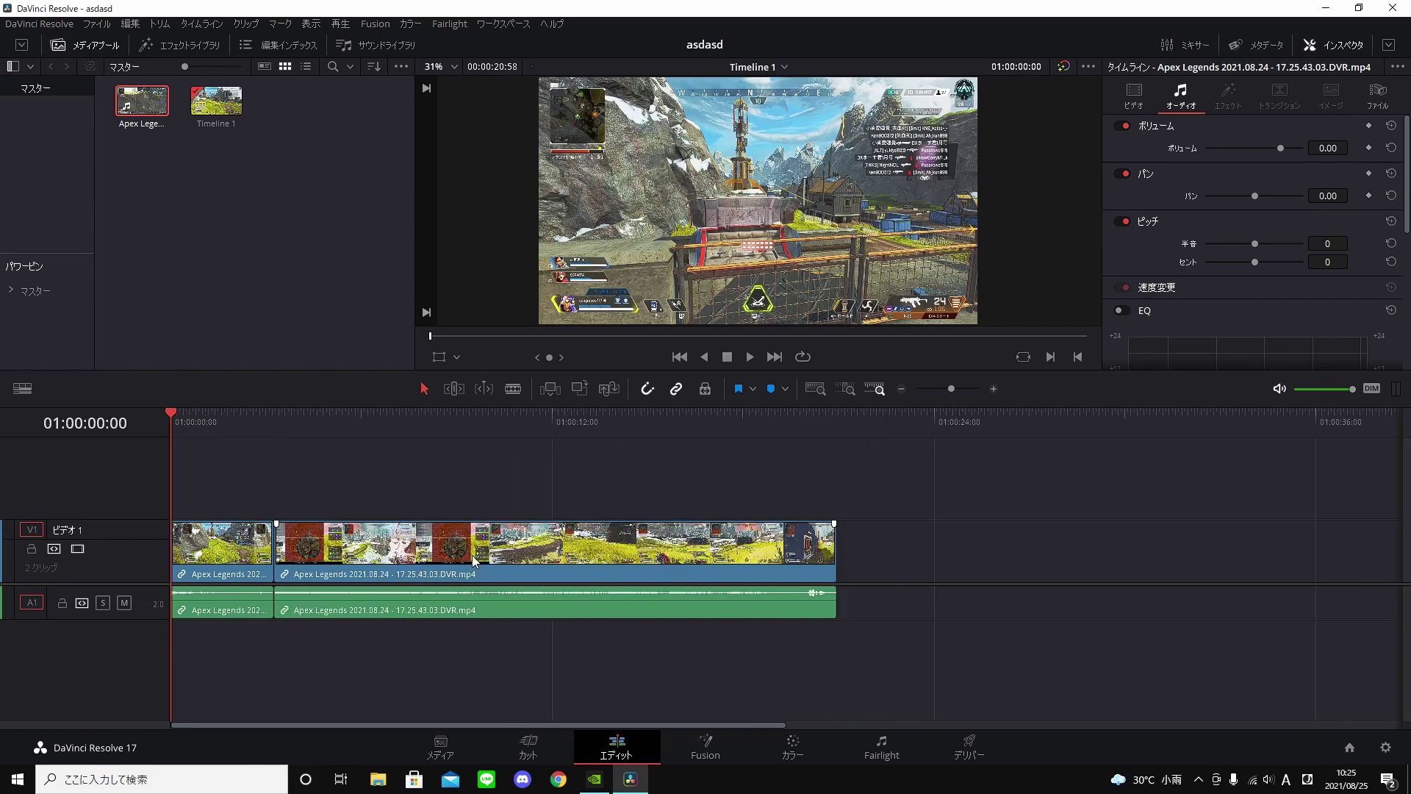
{"action": "left_click_drag", "start_coordinate": [240, 430], "coordinate": [240, 438]}
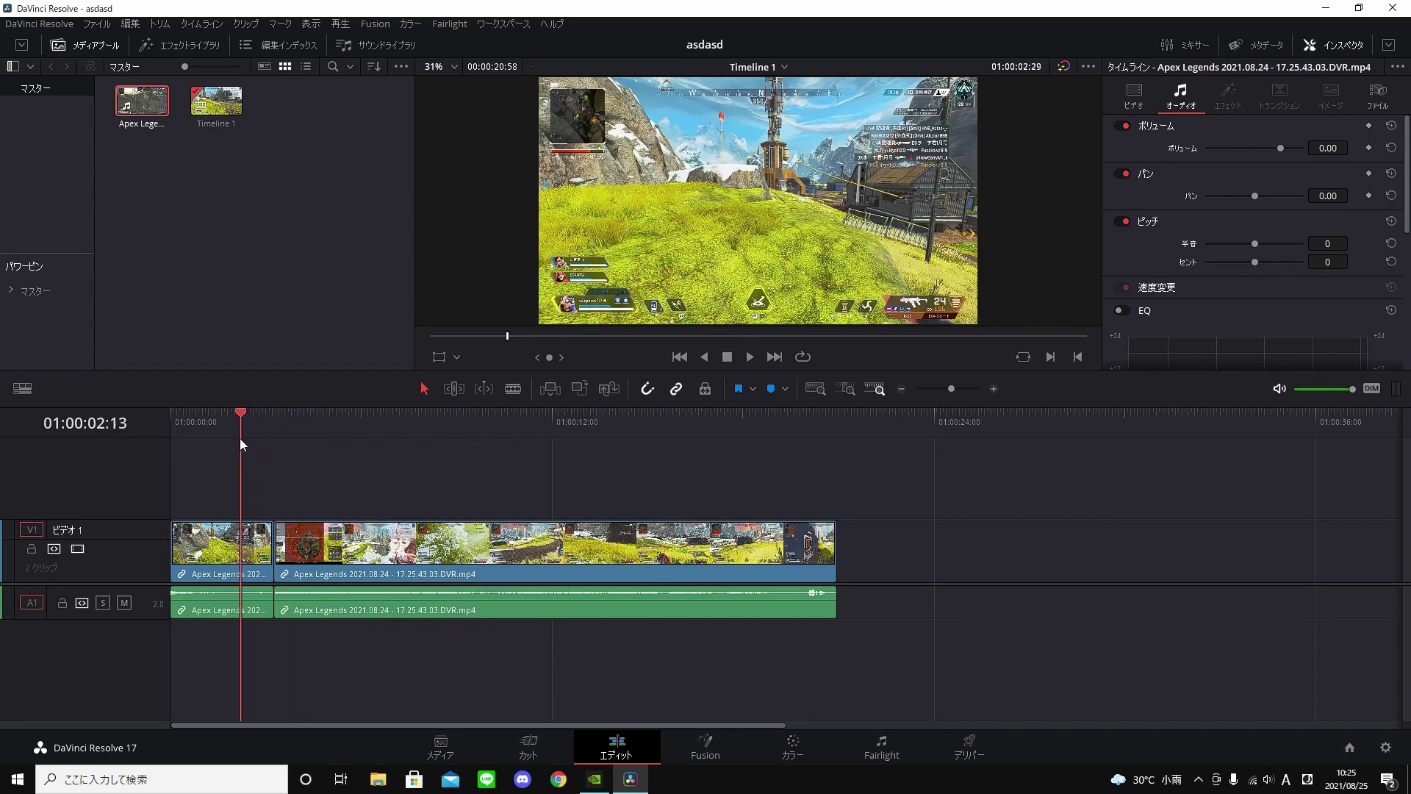
{"action": "mouse_move", "coordinate": [240, 438]}
{"action": "left_mouse_down"}
{"action": "mouse_move", "coordinate": [311, 441]}
{"action": "mouse_move", "coordinate": [225, 448]}
{"action": "left_mouse_up"}
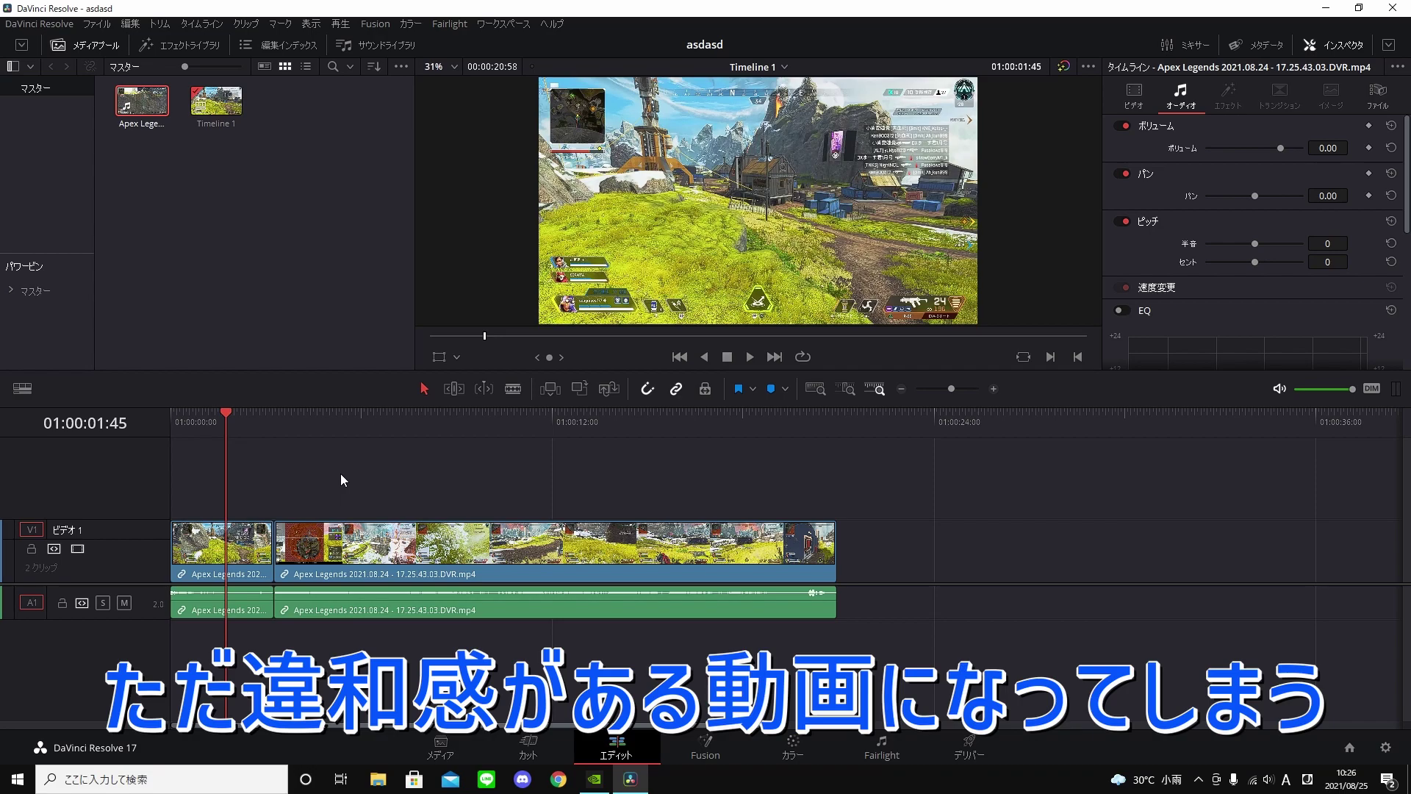
- Split the gameplay clip at the playhead and drop a 0.5-second Smooth Cut onto the new join
{"action": "left_click", "coordinate": [491, 425]}
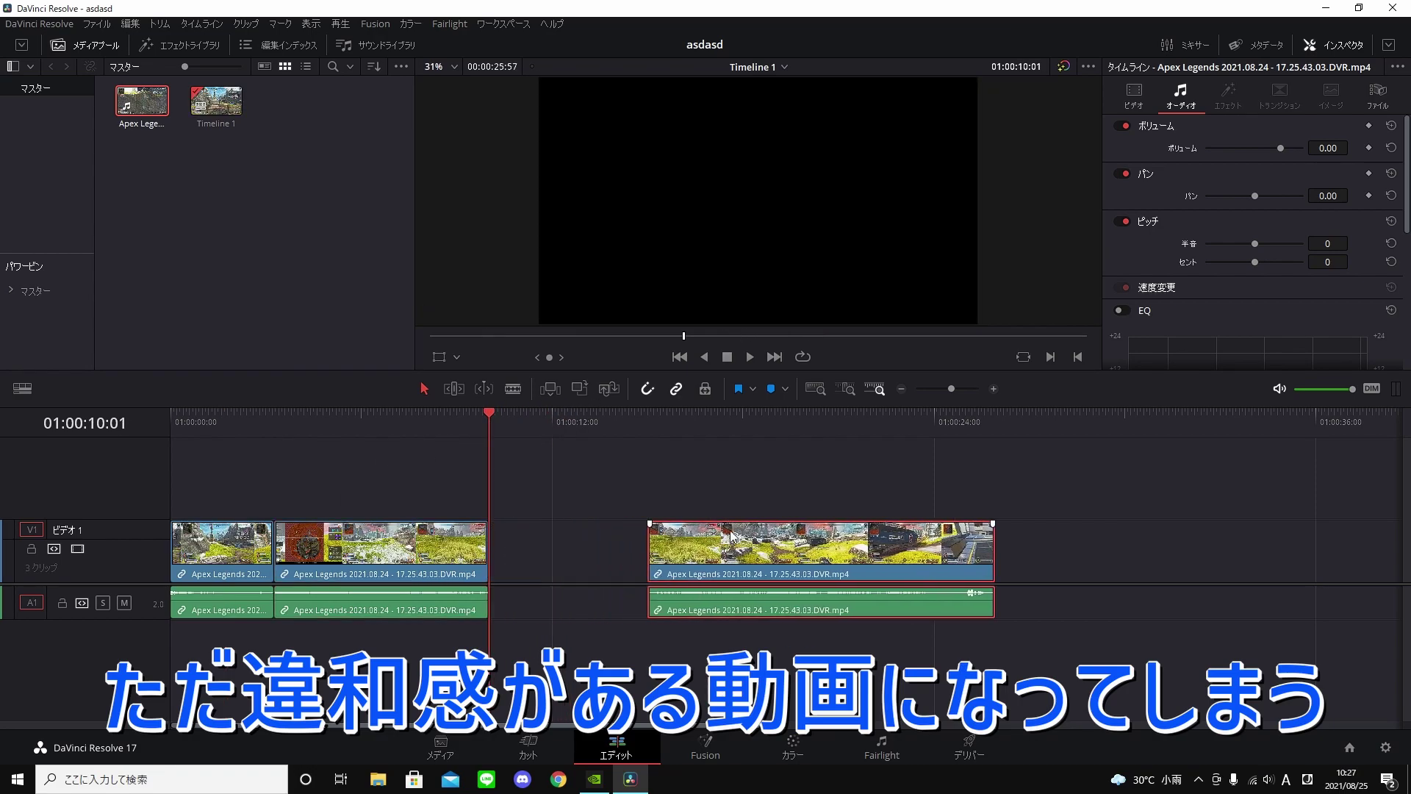
{"action": "left_click", "coordinate": [901, 425]}
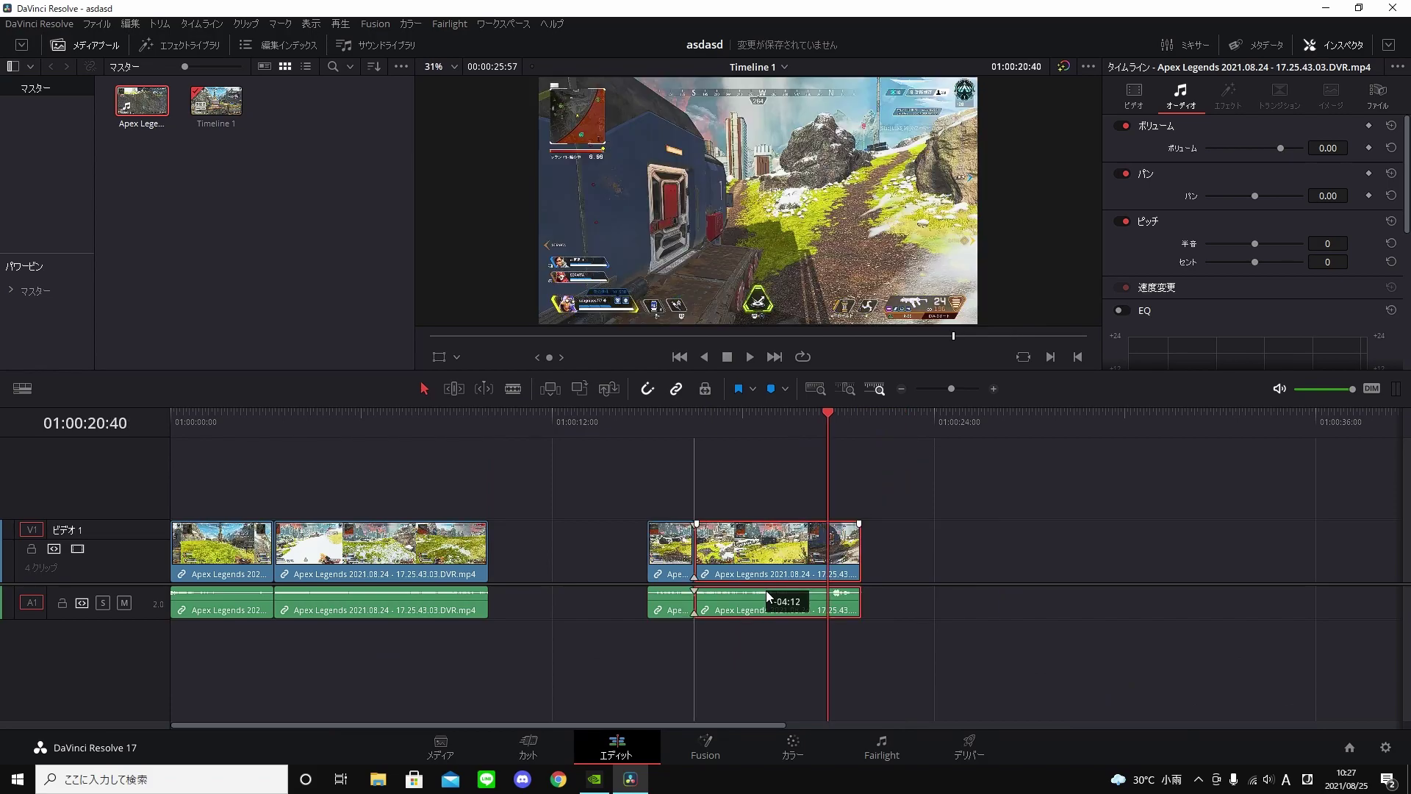
{"action": "left_click", "coordinate": [765, 588]}
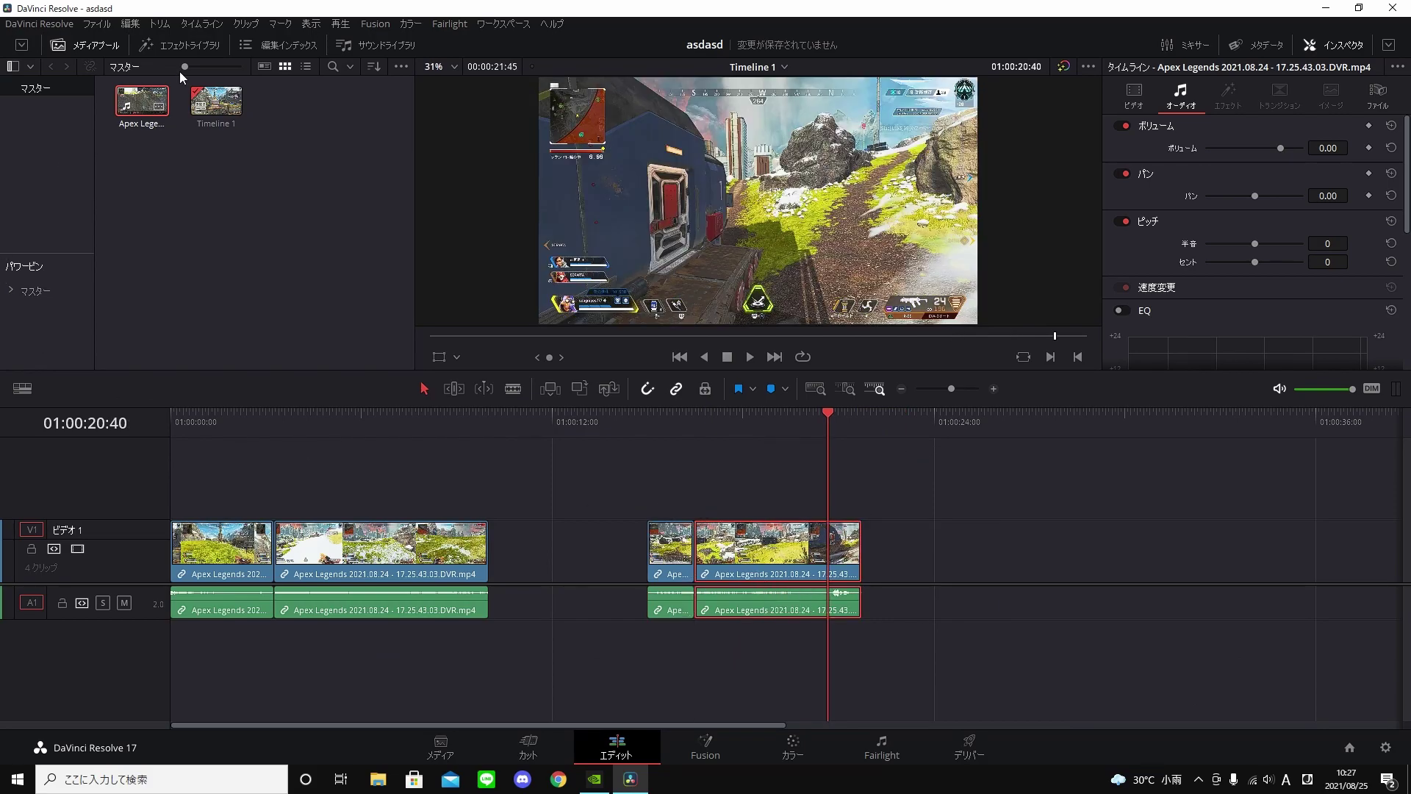
{"action": "left_click", "coordinate": [180, 45]}
{"action": "left_click_drag", "start_coordinate": [221, 170], "coordinate": [507, 557]}
- Play the timeline across the Smooth Cut join from just before the transition
{"action": "scroll", "coordinate": [690, 562], "scroll_direction": "left", "scroll_amount": 2}
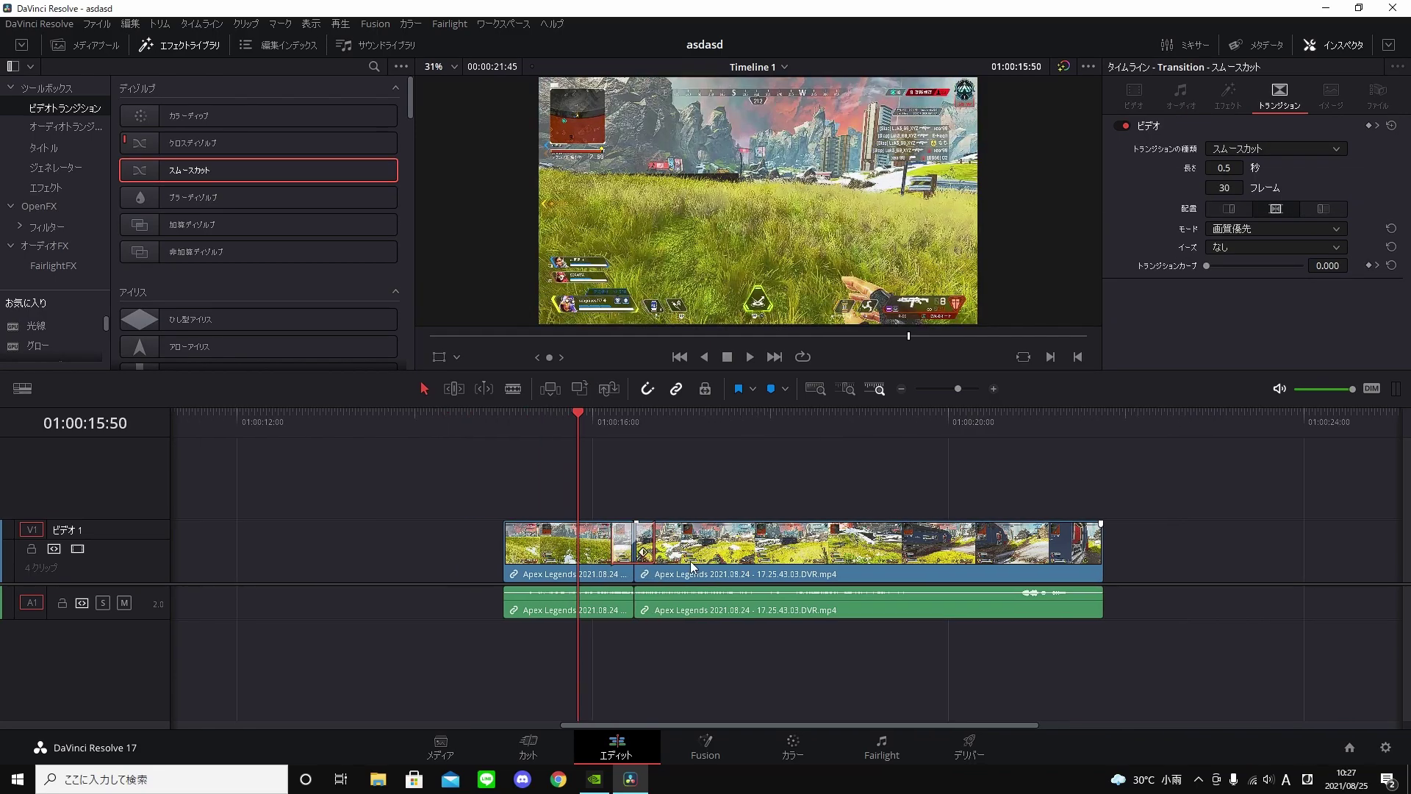
{"action": "scroll", "coordinate": [690, 561], "scroll_direction": "left", "scroll_amount": 1}
{"action": "left_click", "coordinate": [579, 419]}
{"action": "key", "text": "space"}
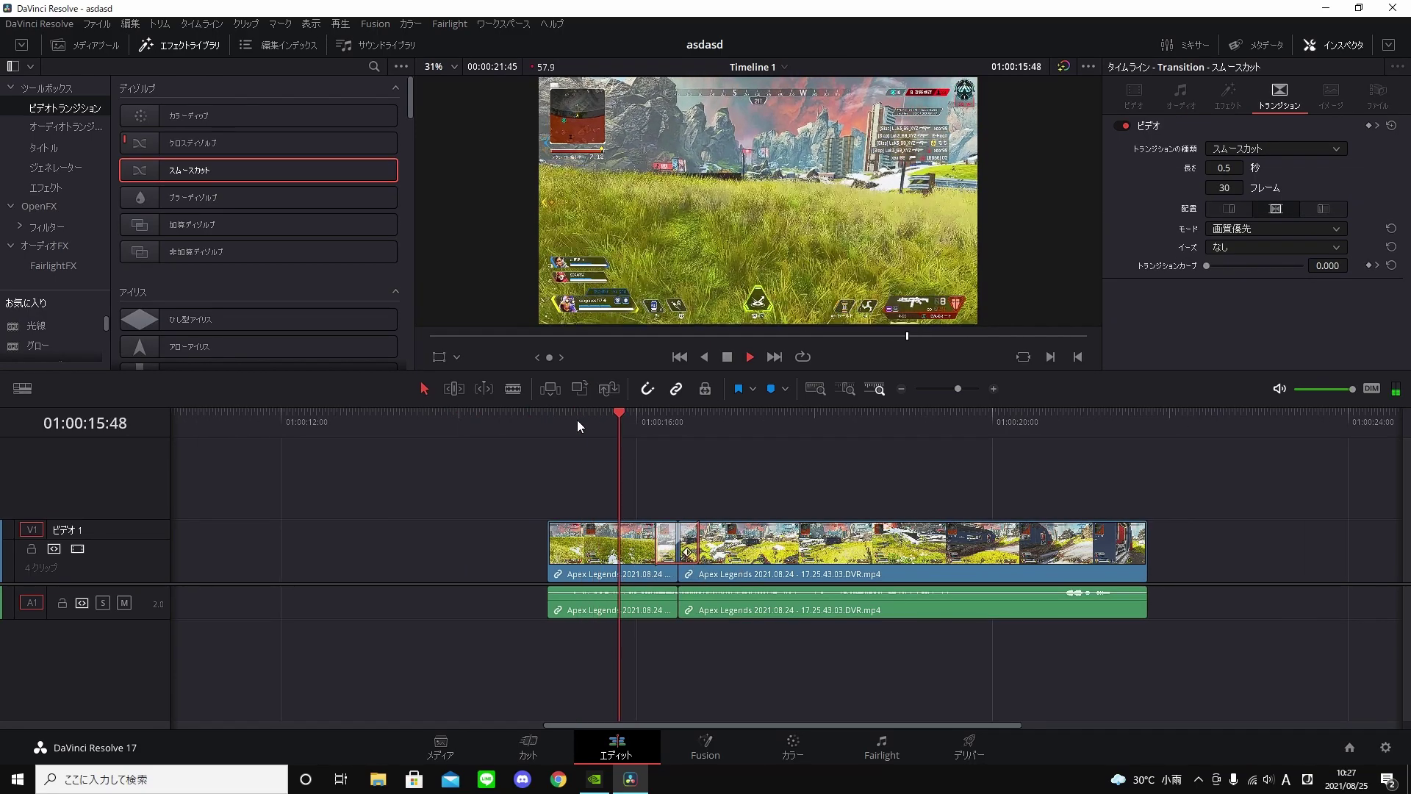
{"action": "key", "text": "space"}
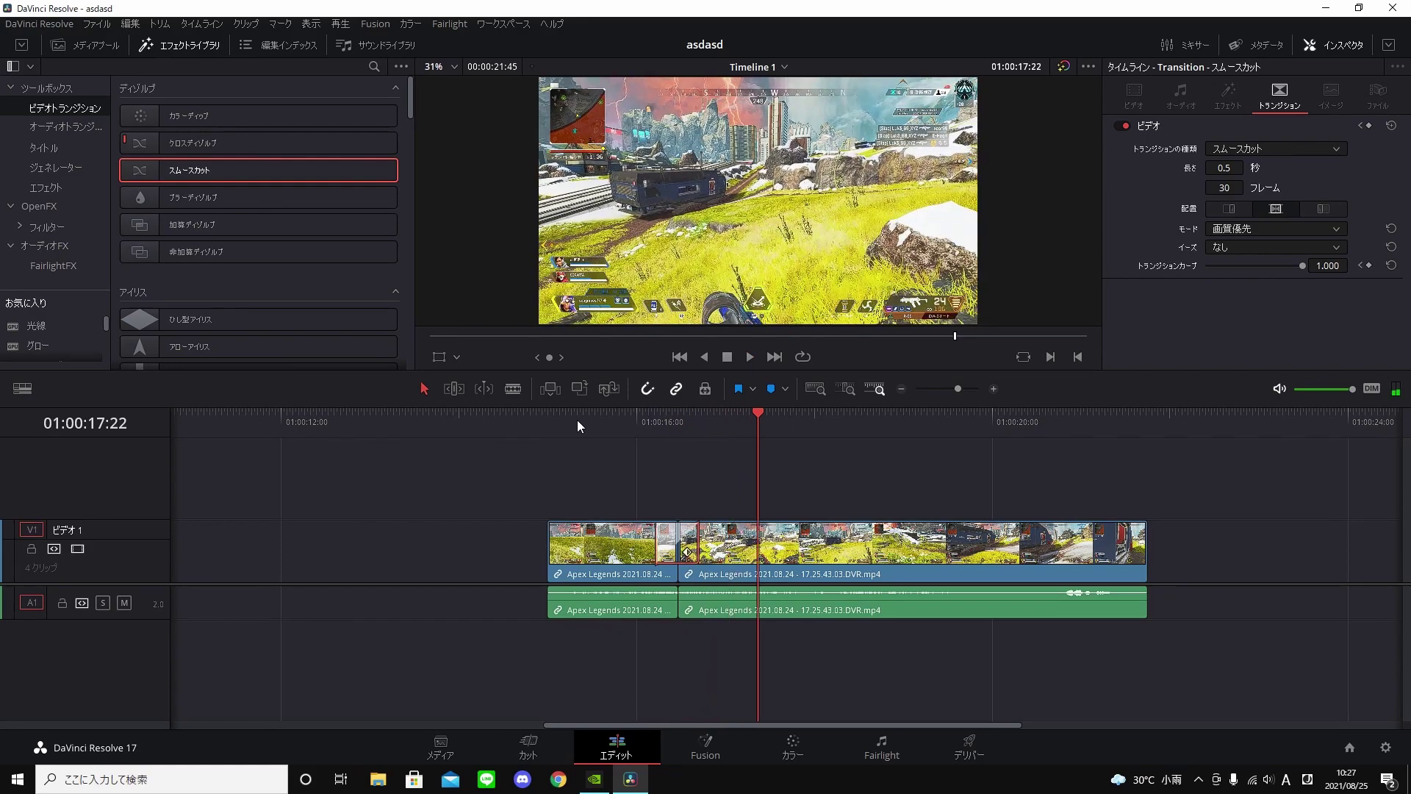
- Replay the Smooth Cut transition from before the join to check it again
{"action": "left_click", "coordinate": [577, 421]}
{"action": "left_click", "coordinate": [735, 420]}
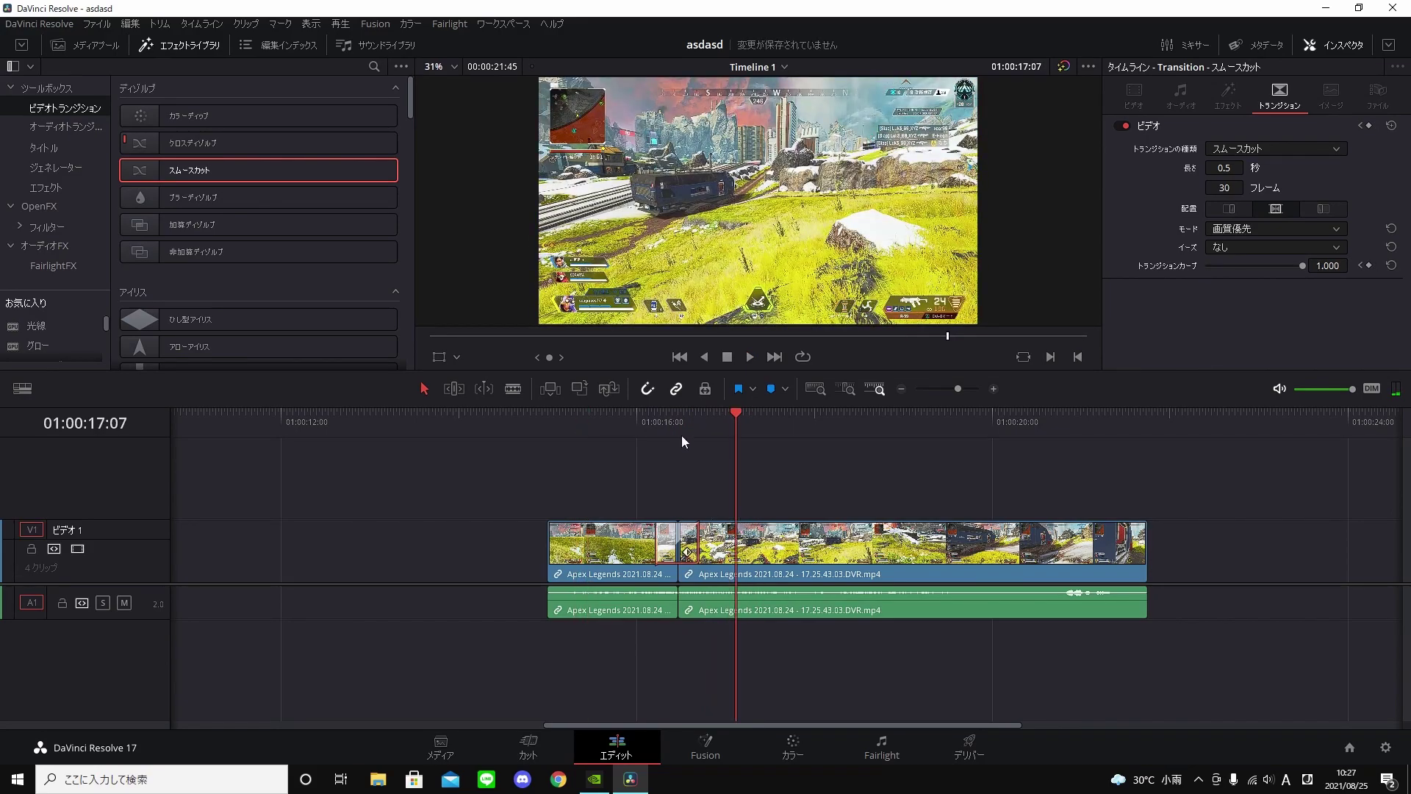
{"action": "left_click", "coordinate": [659, 429]}
{"action": "key", "text": "space"}
{"action": "key", "text": "space"}
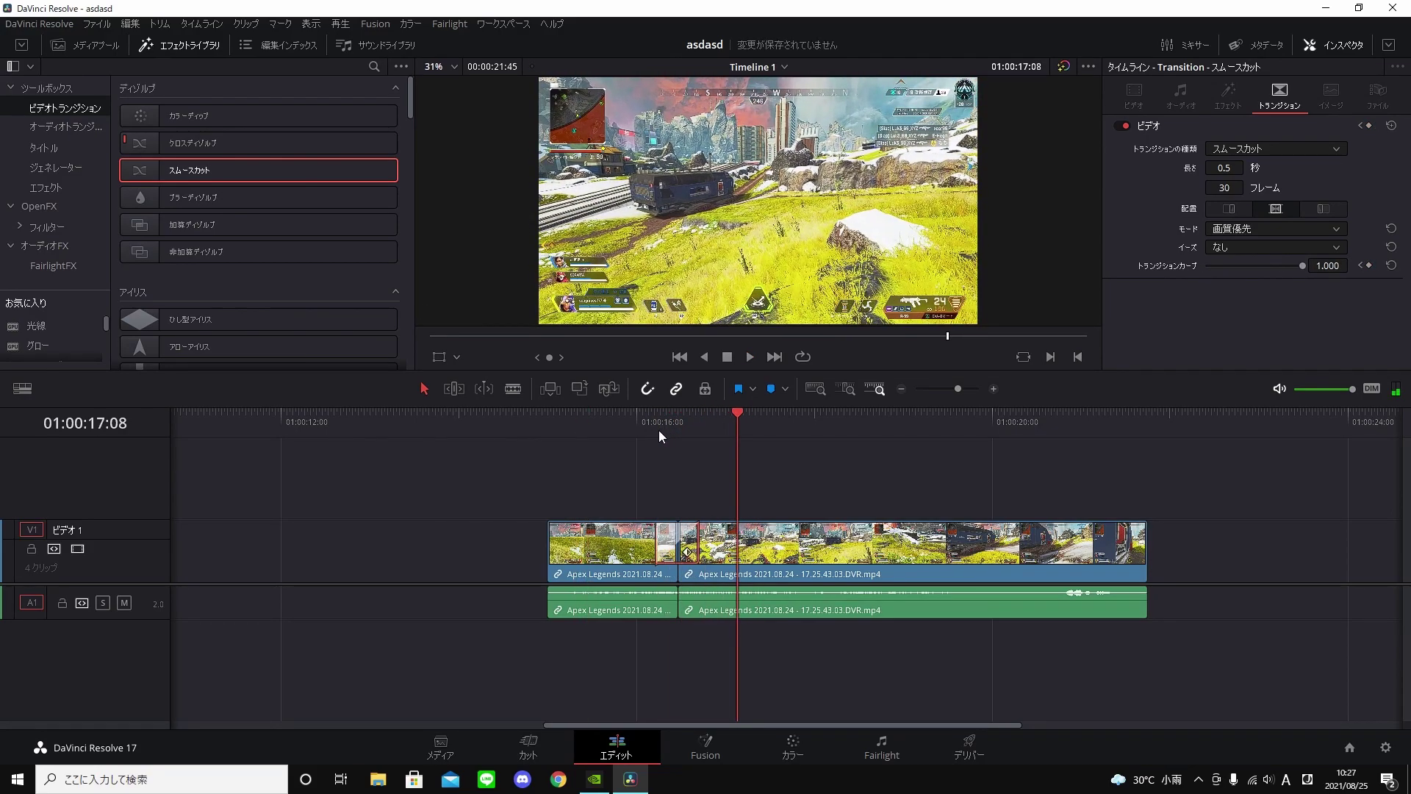
{"action": "left_click", "coordinate": [658, 430]}
{"action": "key", "text": "space"}
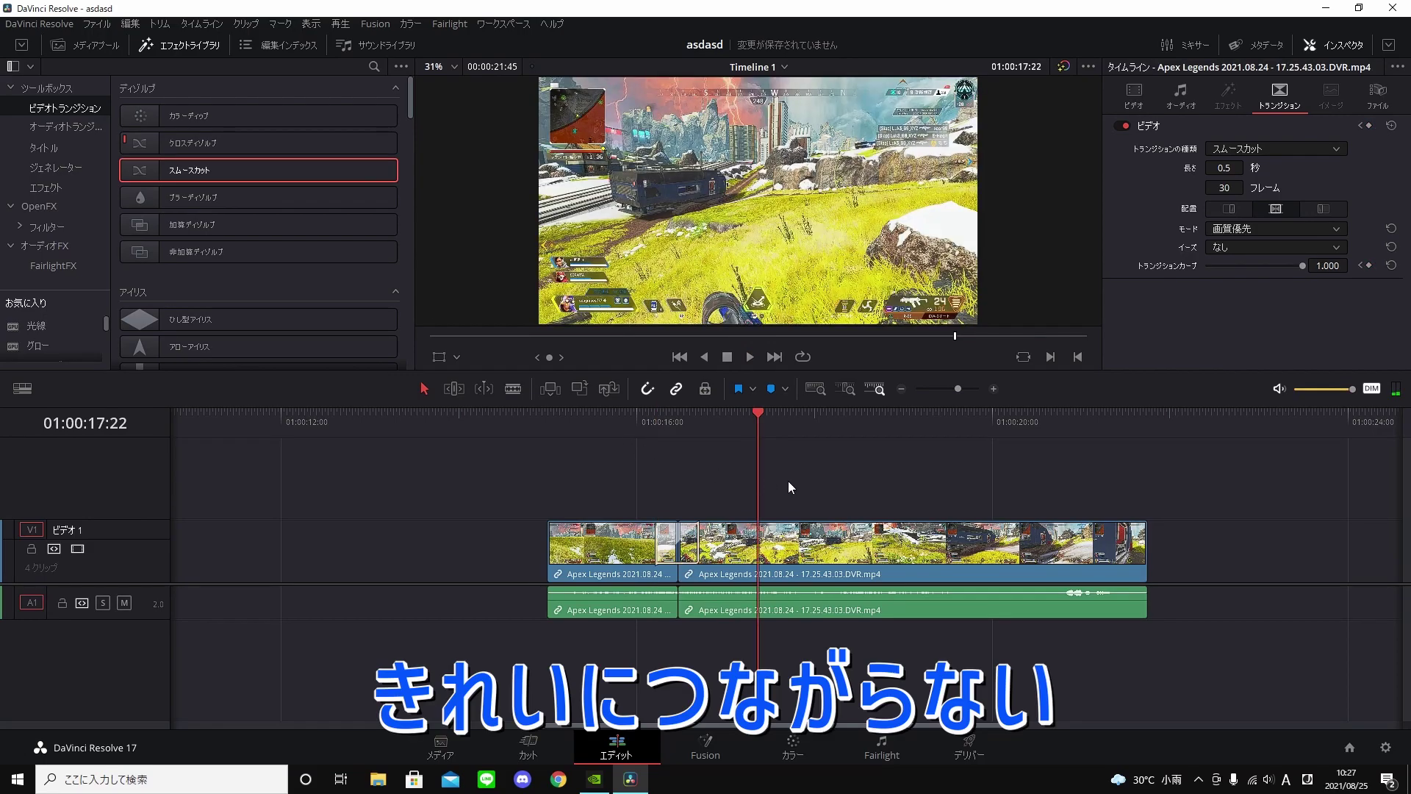
{"action": "scroll", "coordinate": [788, 480], "scroll_direction": "up", "scroll_amount": 2}
{"action": "scroll", "coordinate": [787, 481], "scroll_direction": "down", "scroll_amount": 2}
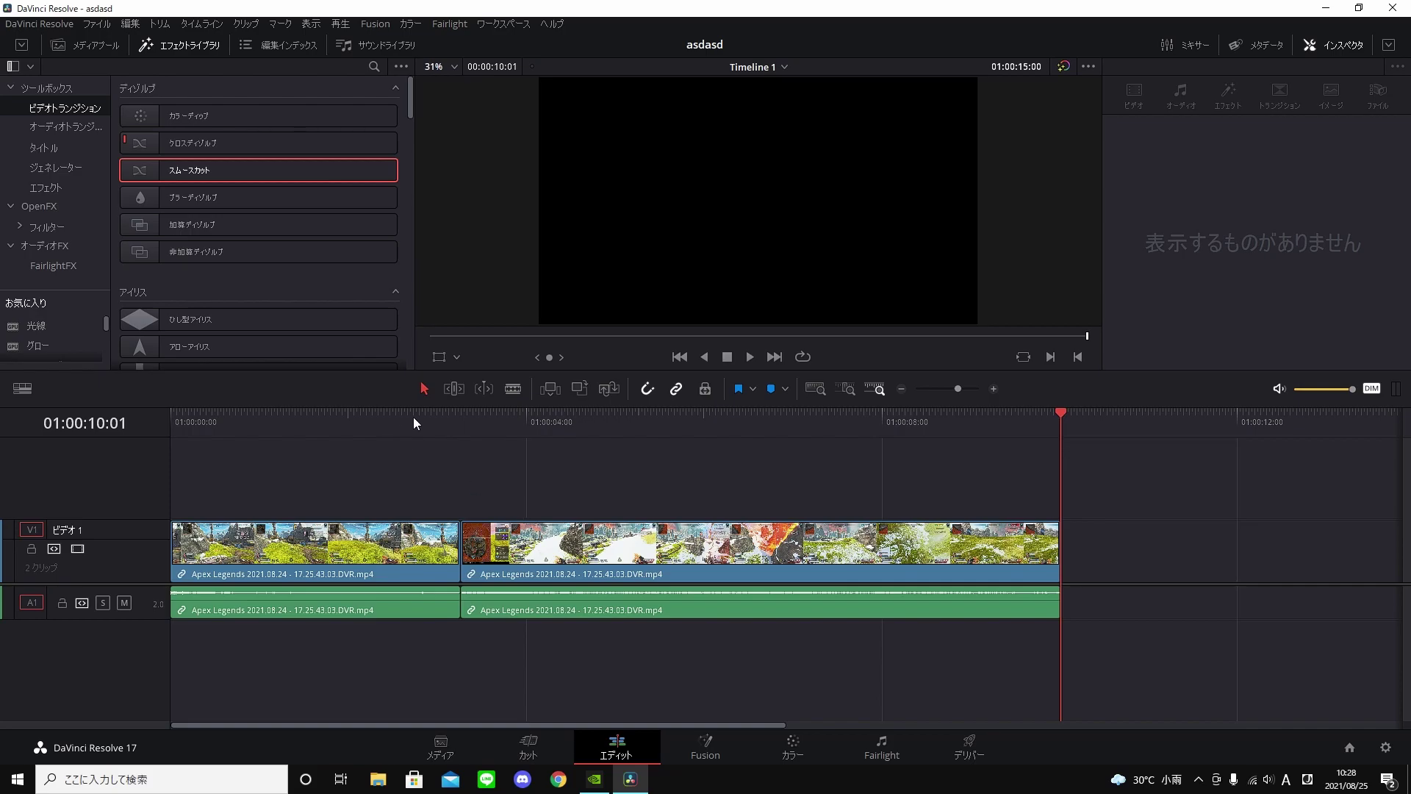
- Play from about three seconds in and scrub to the exact frame for the cut
{"action": "left_click", "coordinate": [447, 419]}
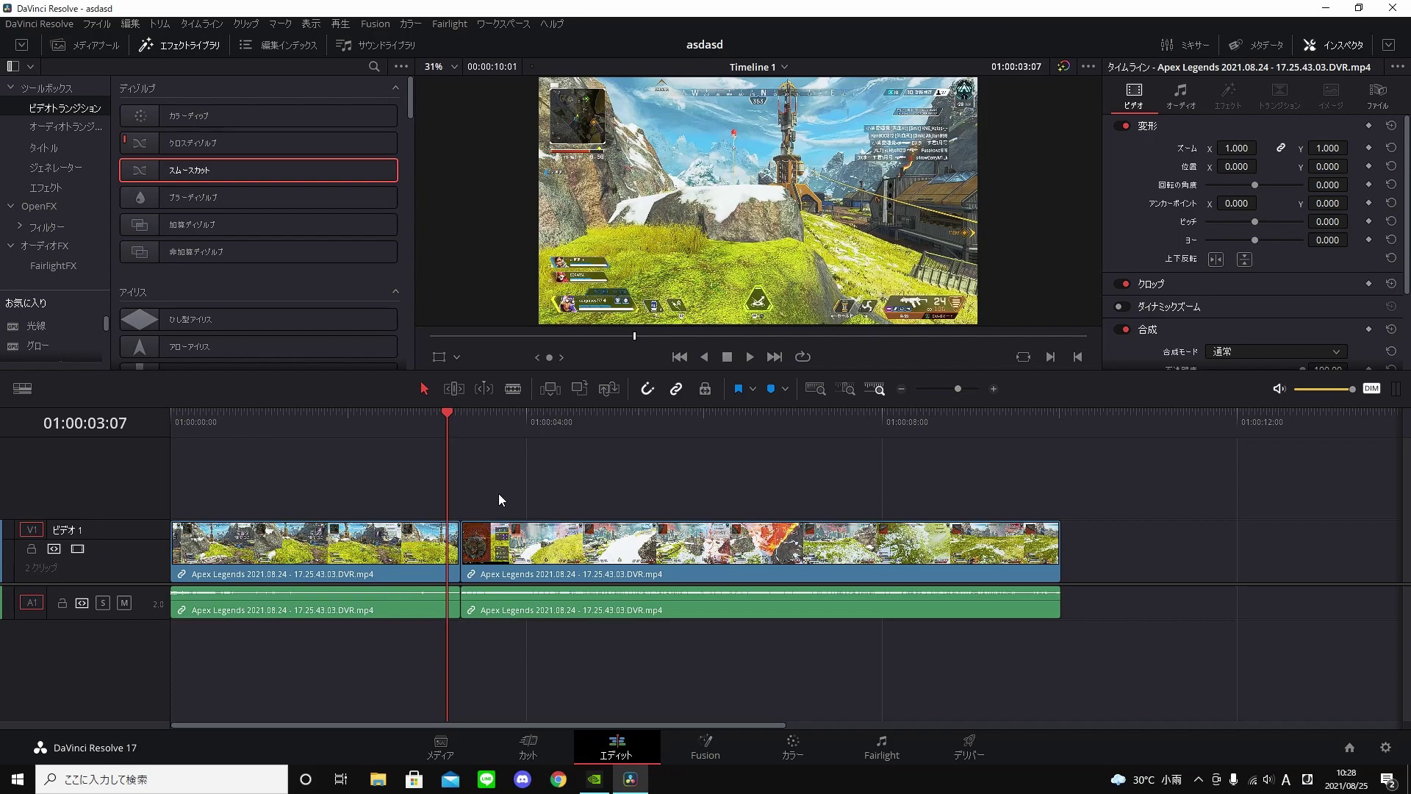
{"action": "scroll", "coordinate": [498, 500], "scroll_direction": "up", "scroll_amount": 2}
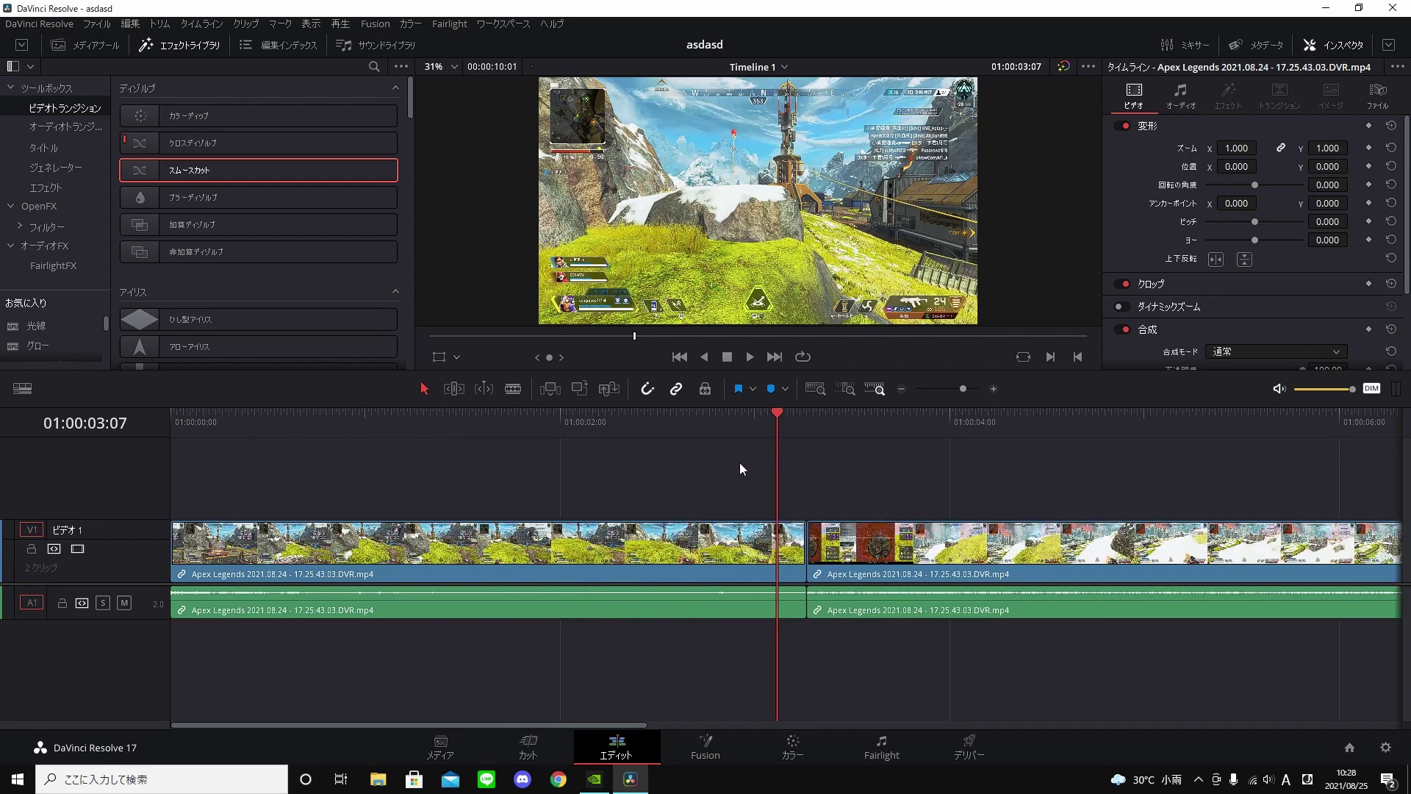
{"action": "key", "text": "space"}
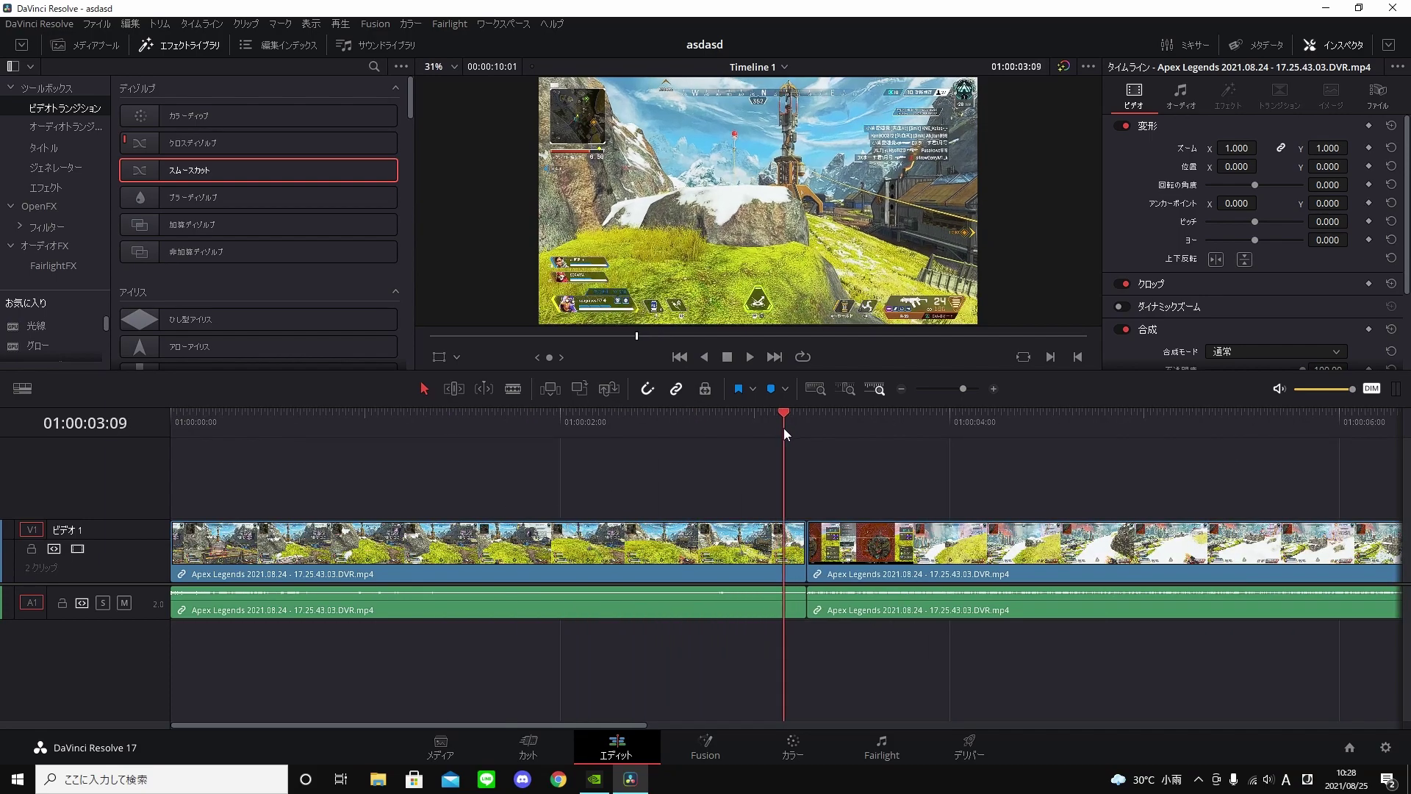
{"action": "left_click_drag", "start_coordinate": [769, 428], "coordinate": [532, 457]}
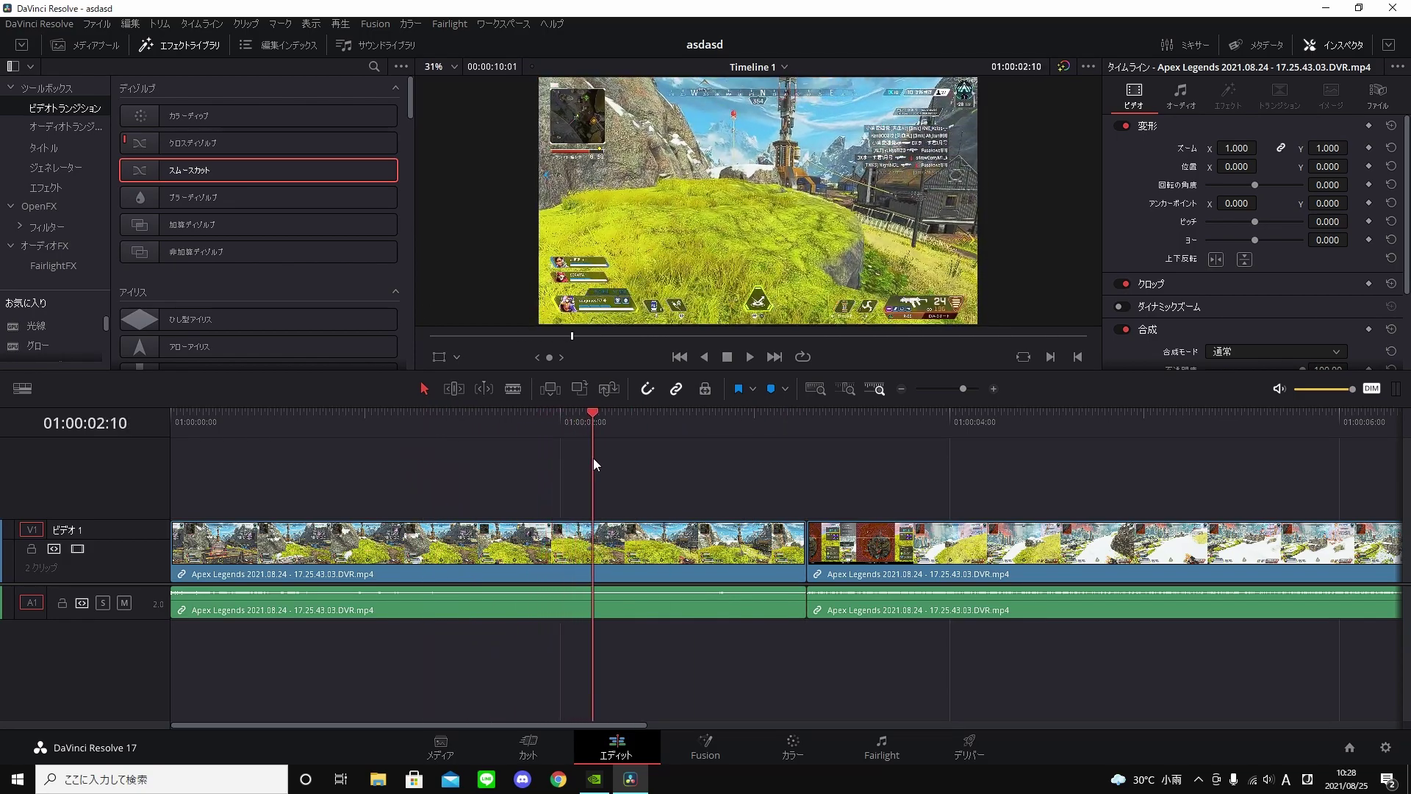
{"action": "left_click_drag", "start_coordinate": [532, 463], "coordinate": [666, 466]}
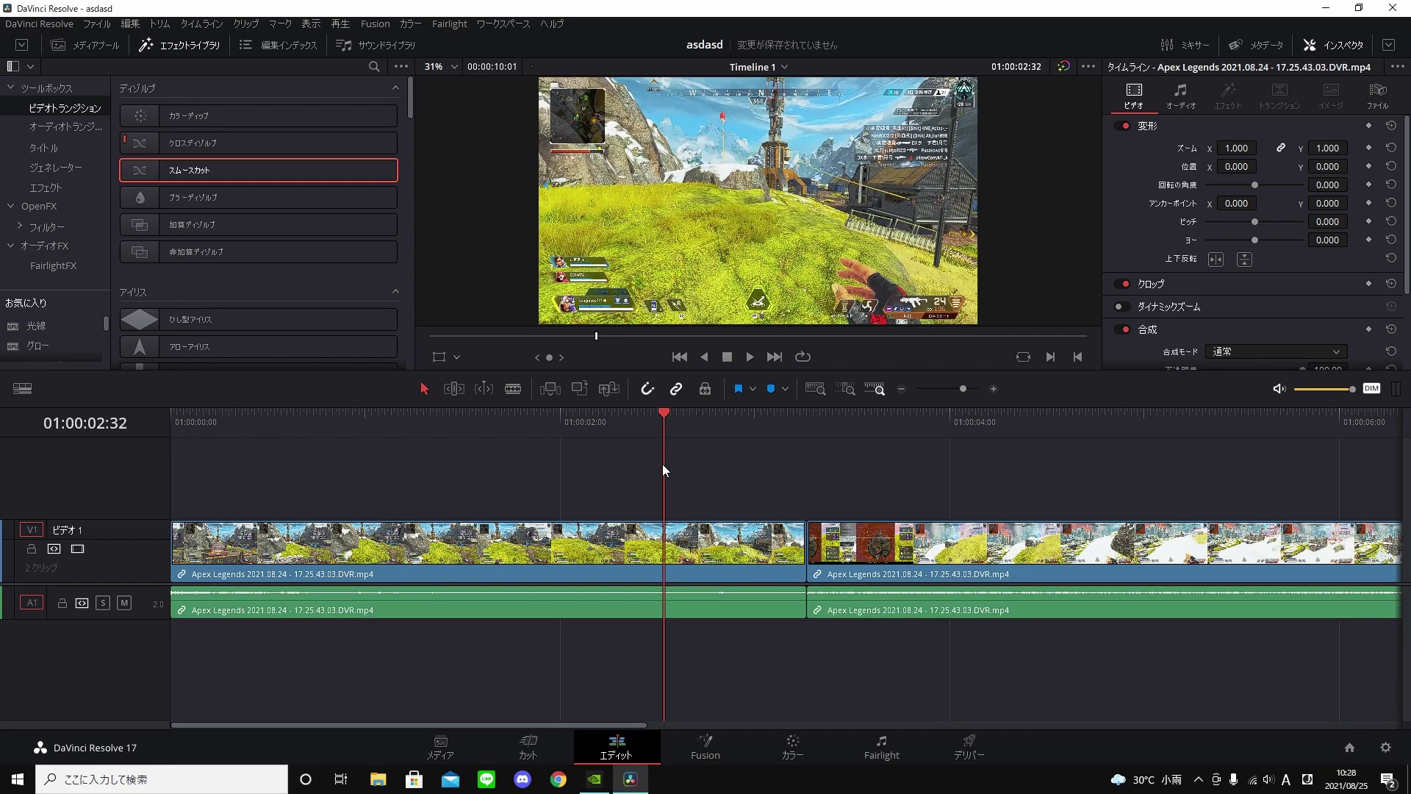
{"action": "left_click_drag", "start_coordinate": [663, 463], "coordinate": [666, 467]}
- Ripple-trim the first clip's end to the playhead and play back the result
{"action": "left_click", "coordinate": [696, 551]}
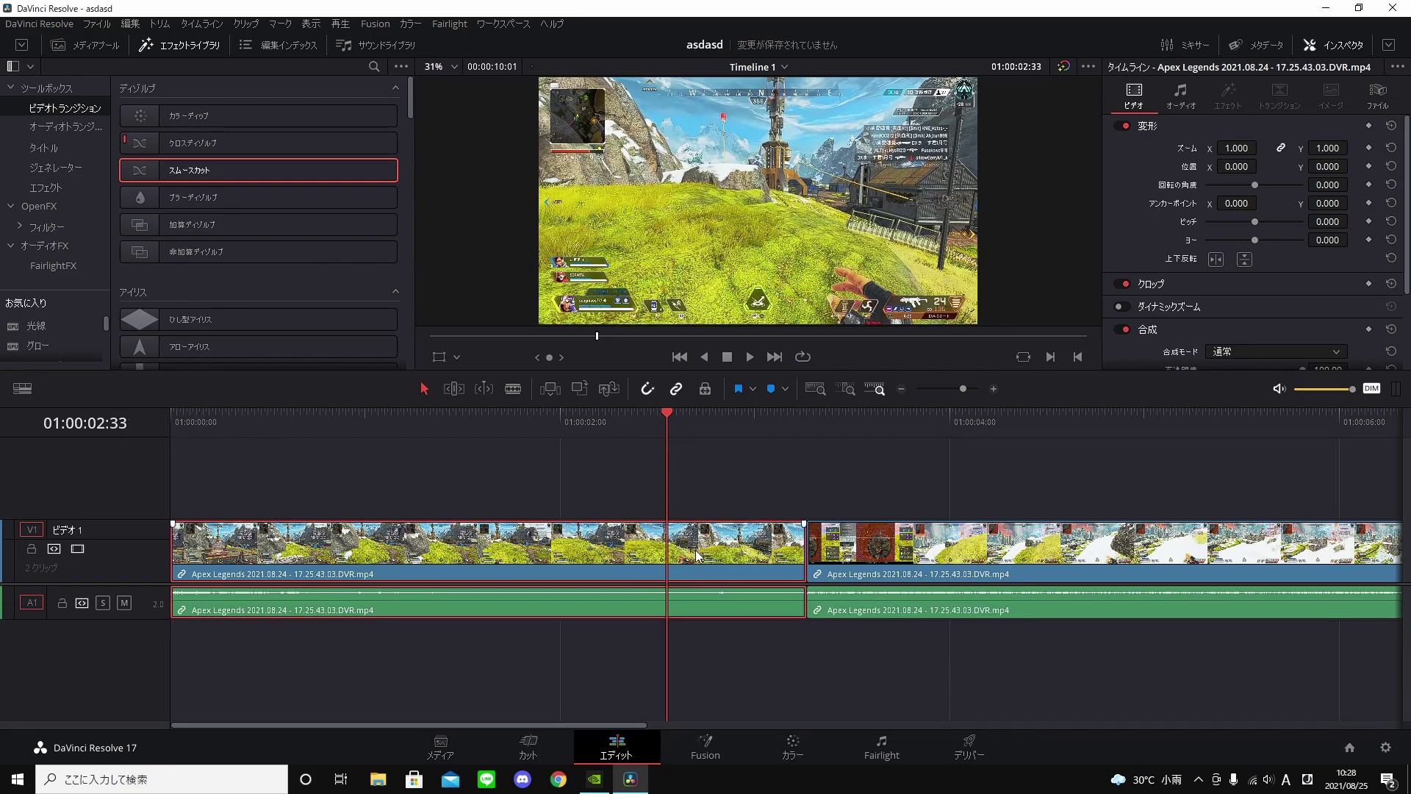
{"action": "key", "text": "ctrl+shift+bracketright"}
{"action": "key", "text": "space"}
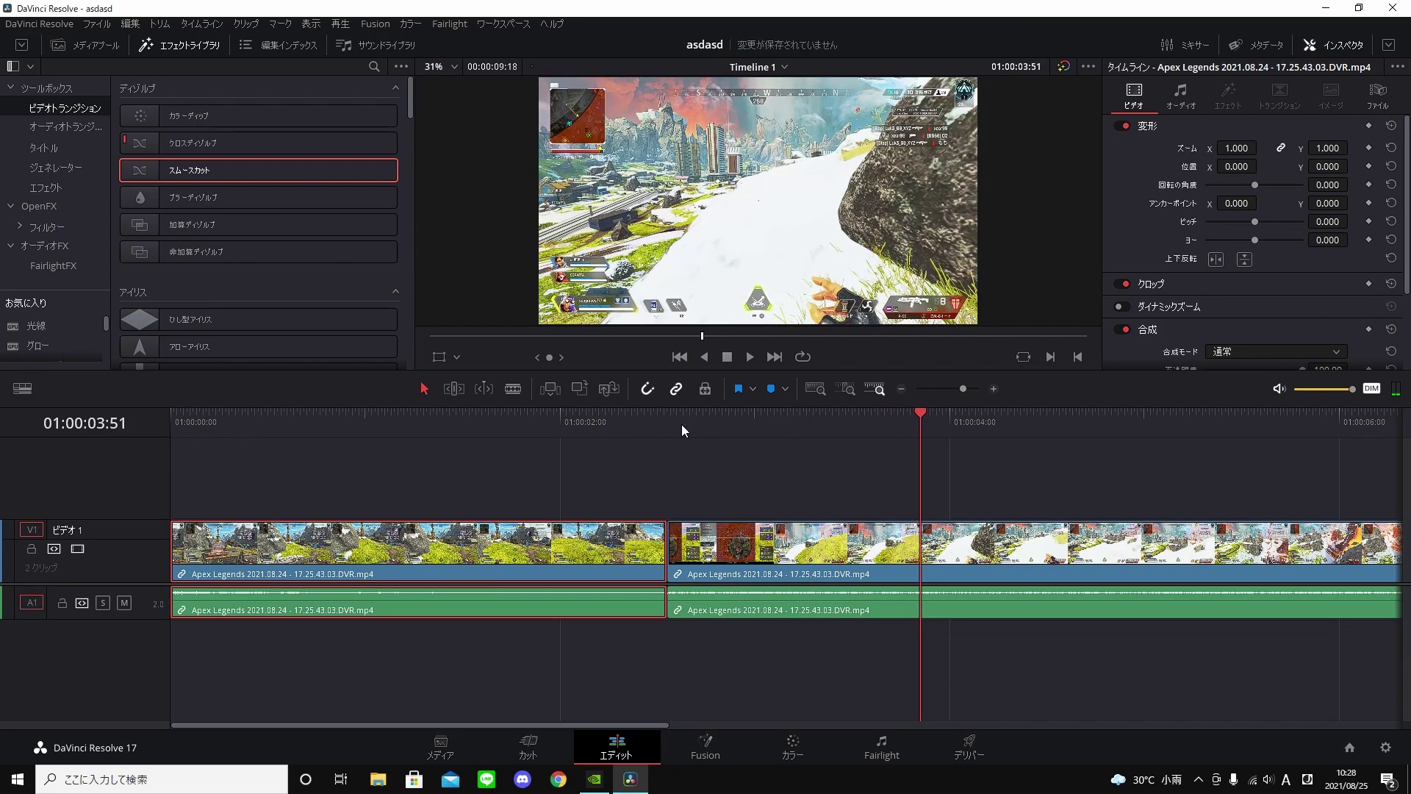
{"action": "key", "text": "j"}
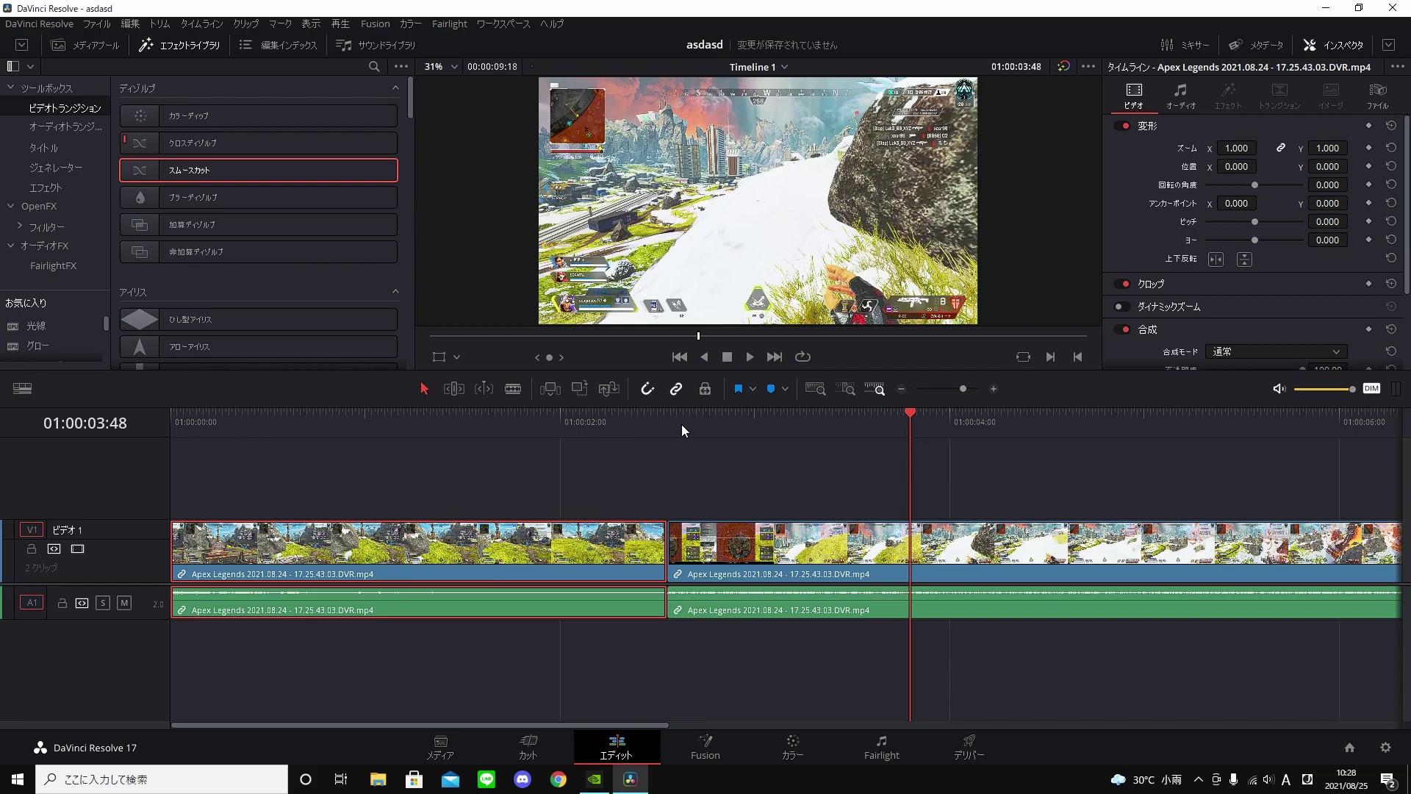
- Ripple-trim the second clip's start to the playhead, closing the gap at the snowy scene
{"action": "key", "text": "ctrl+shift+bracketleft"}
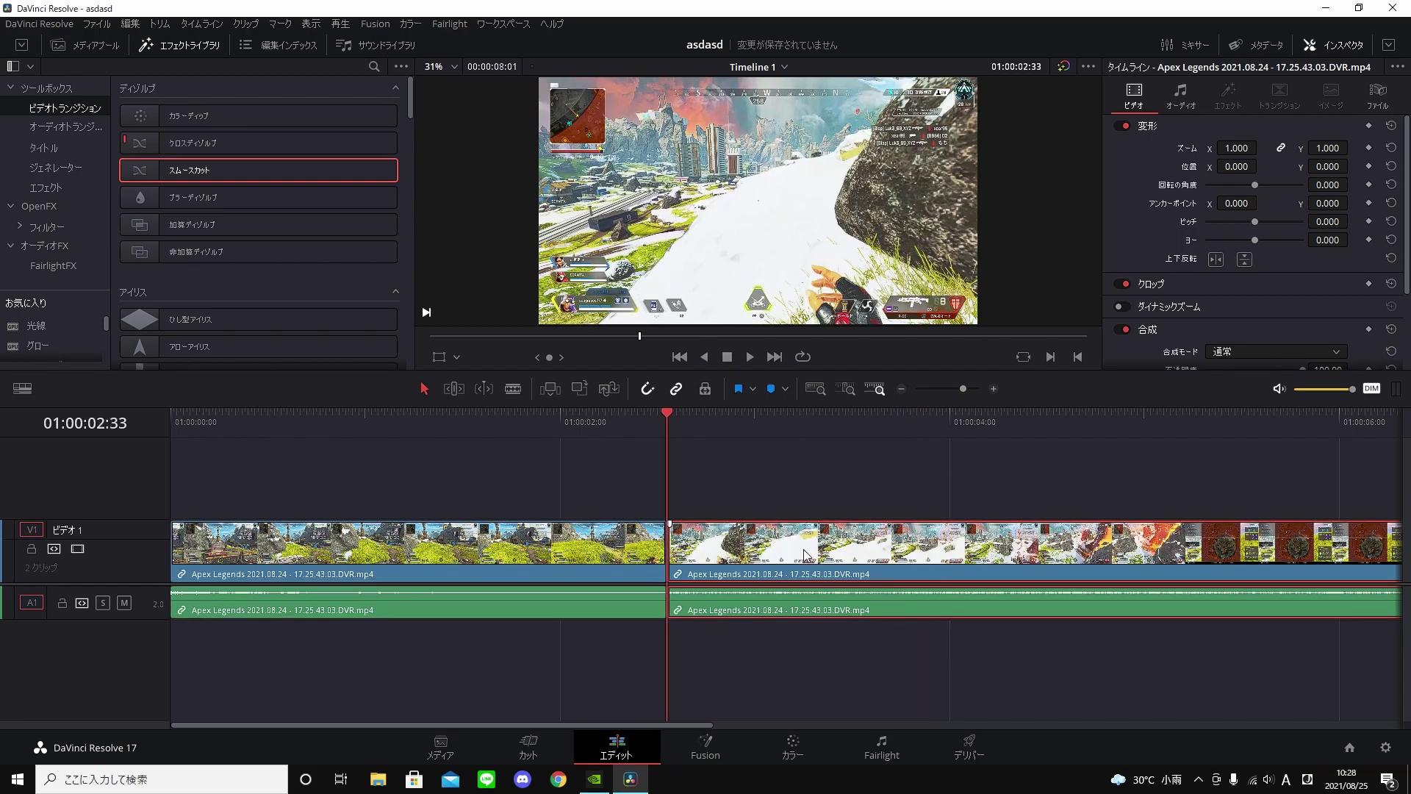
{"action": "key", "text": "space"}
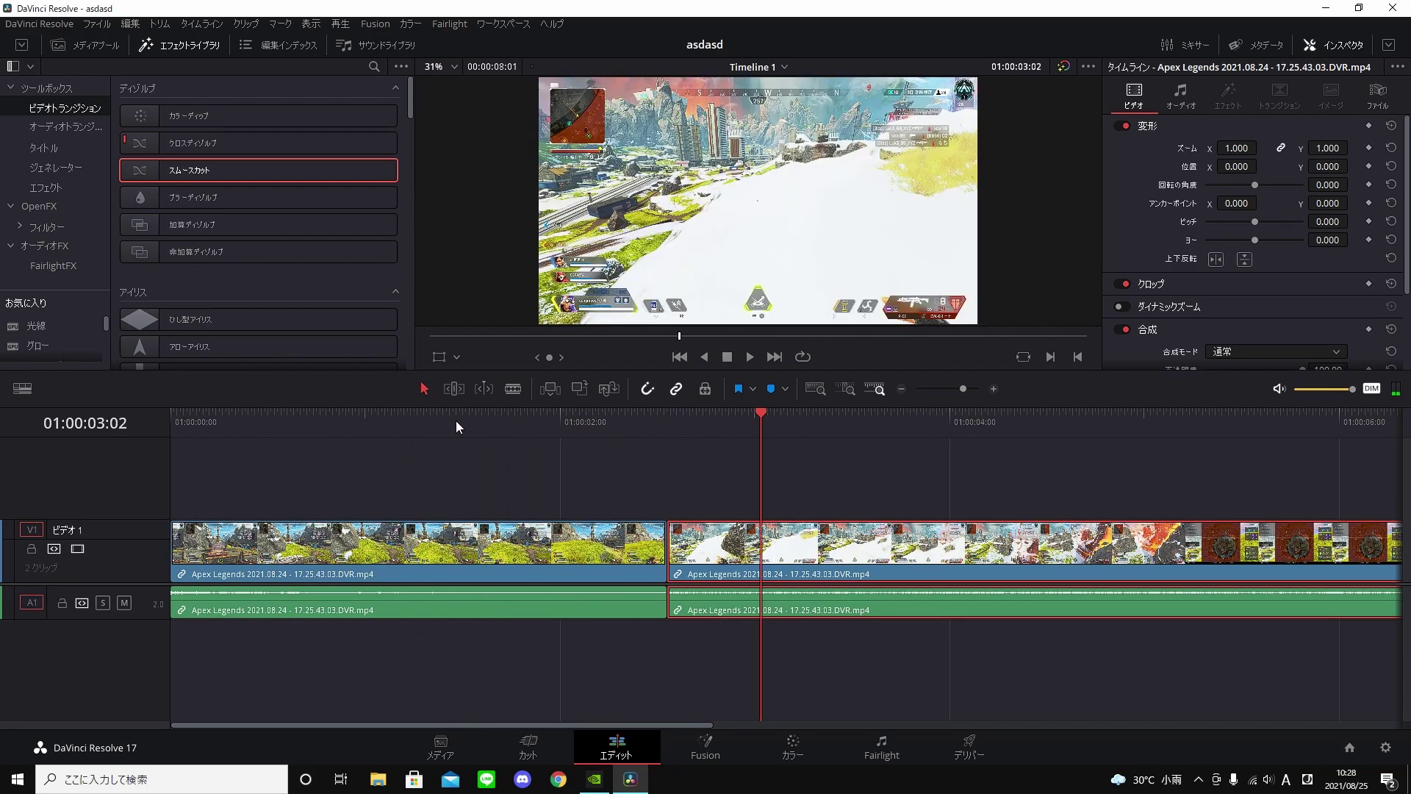
{"action": "left_click", "coordinate": [455, 420]}
{"action": "key", "text": "space"}
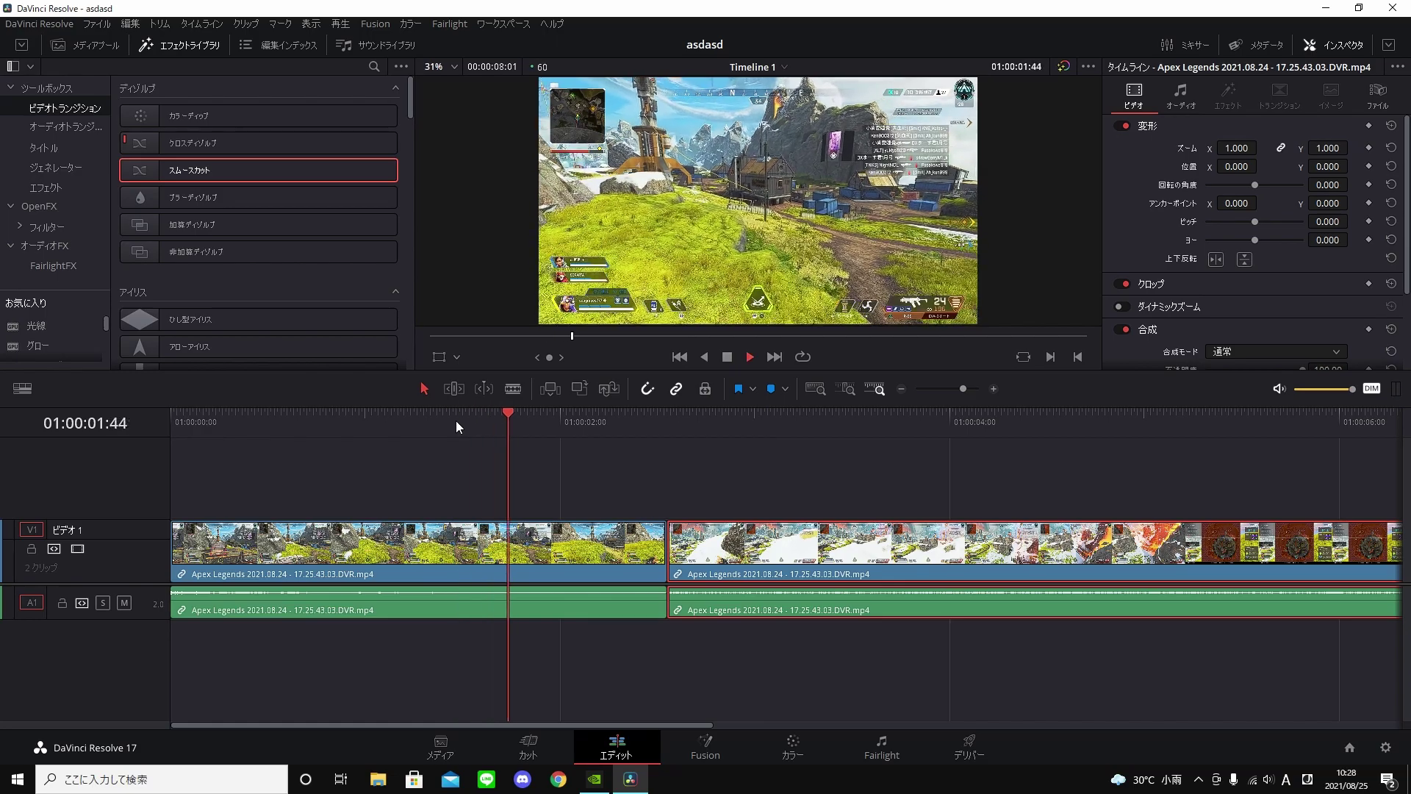
{"action": "left_click", "coordinate": [510, 411]}
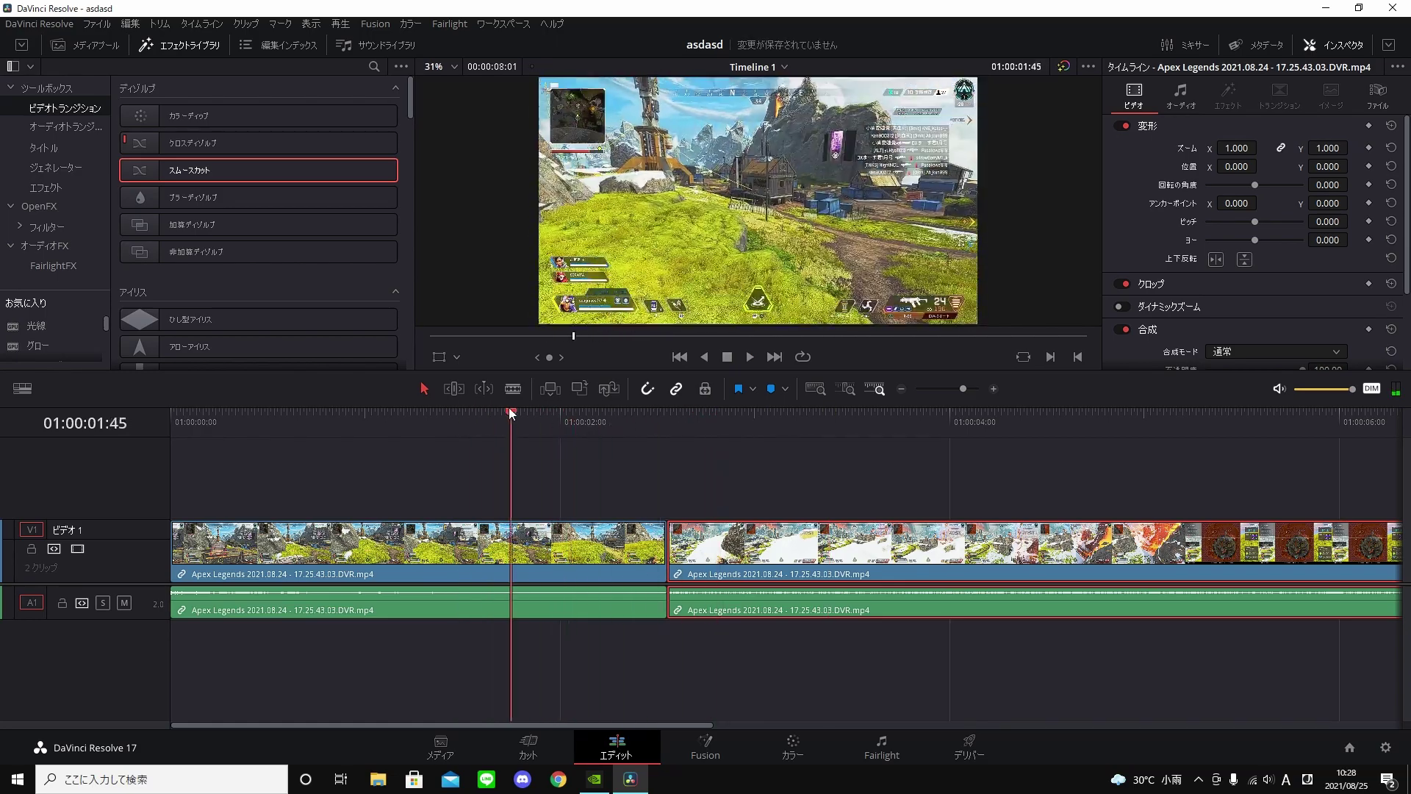
{"action": "key", "text": "space"}
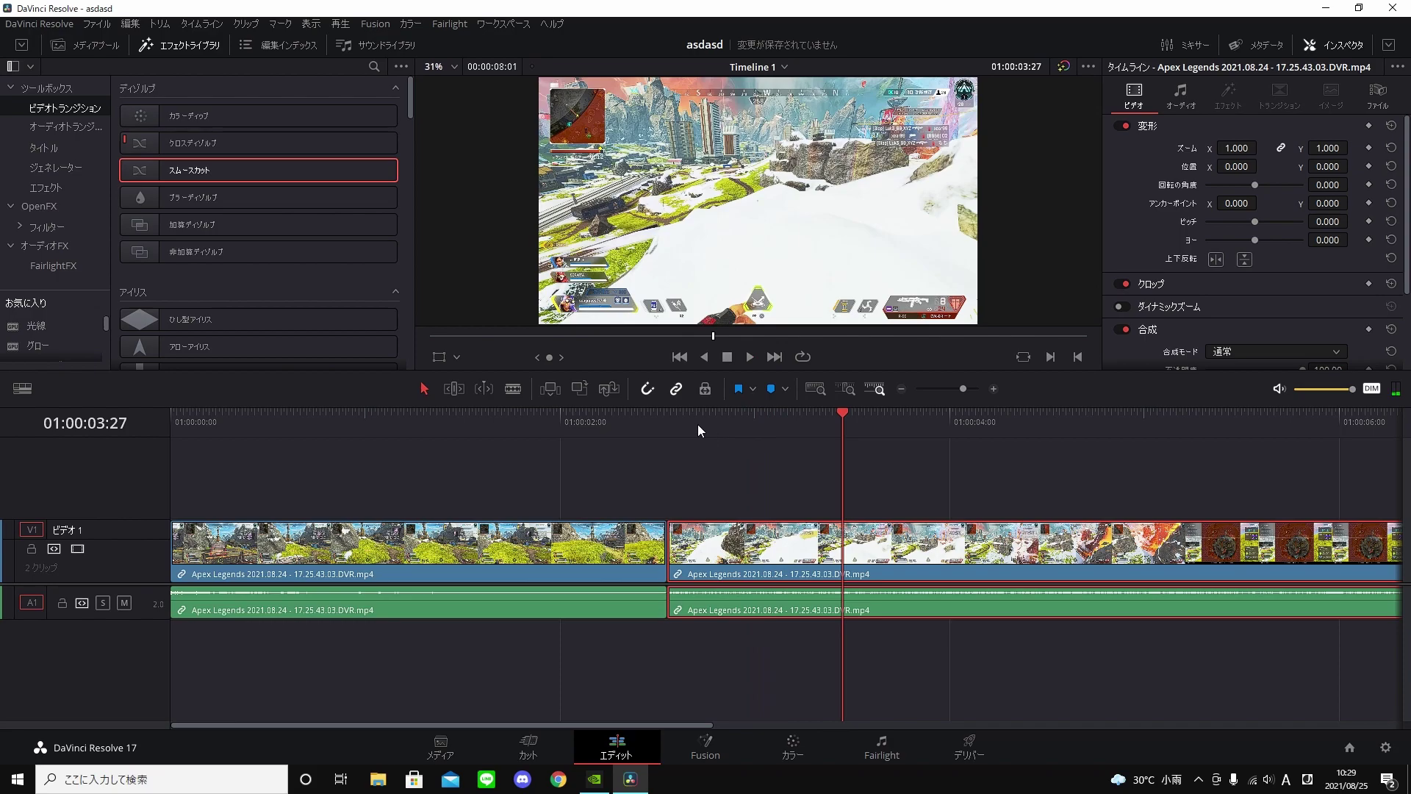
- Frame-step across the edit point and replay the cut to verify it
{"action": "left_click", "coordinate": [665, 430]}
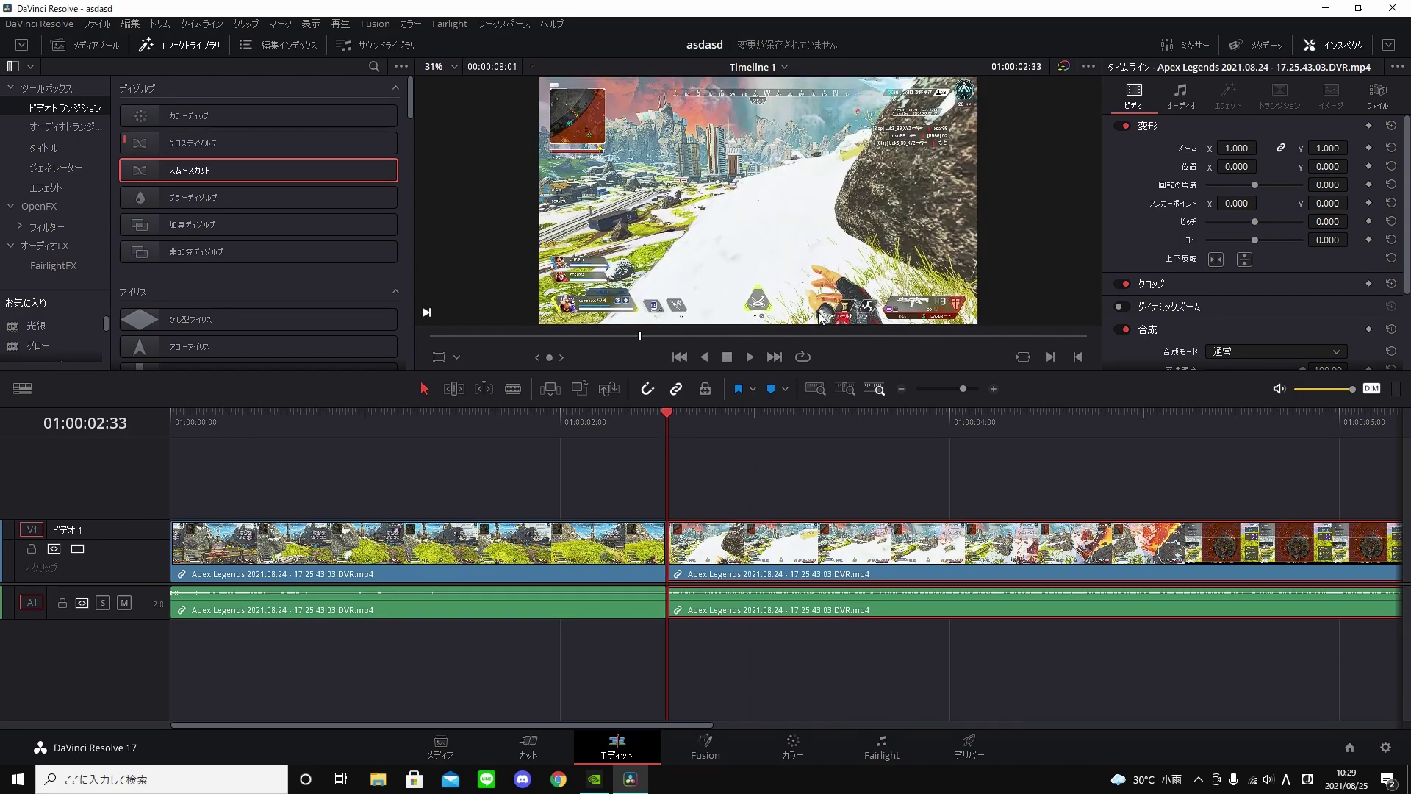
{"action": "key", "text": "Left"}
{"action": "key", "text": "Right"}
{"action": "key", "text": "Right"}
{"action": "key", "text": "Right"}
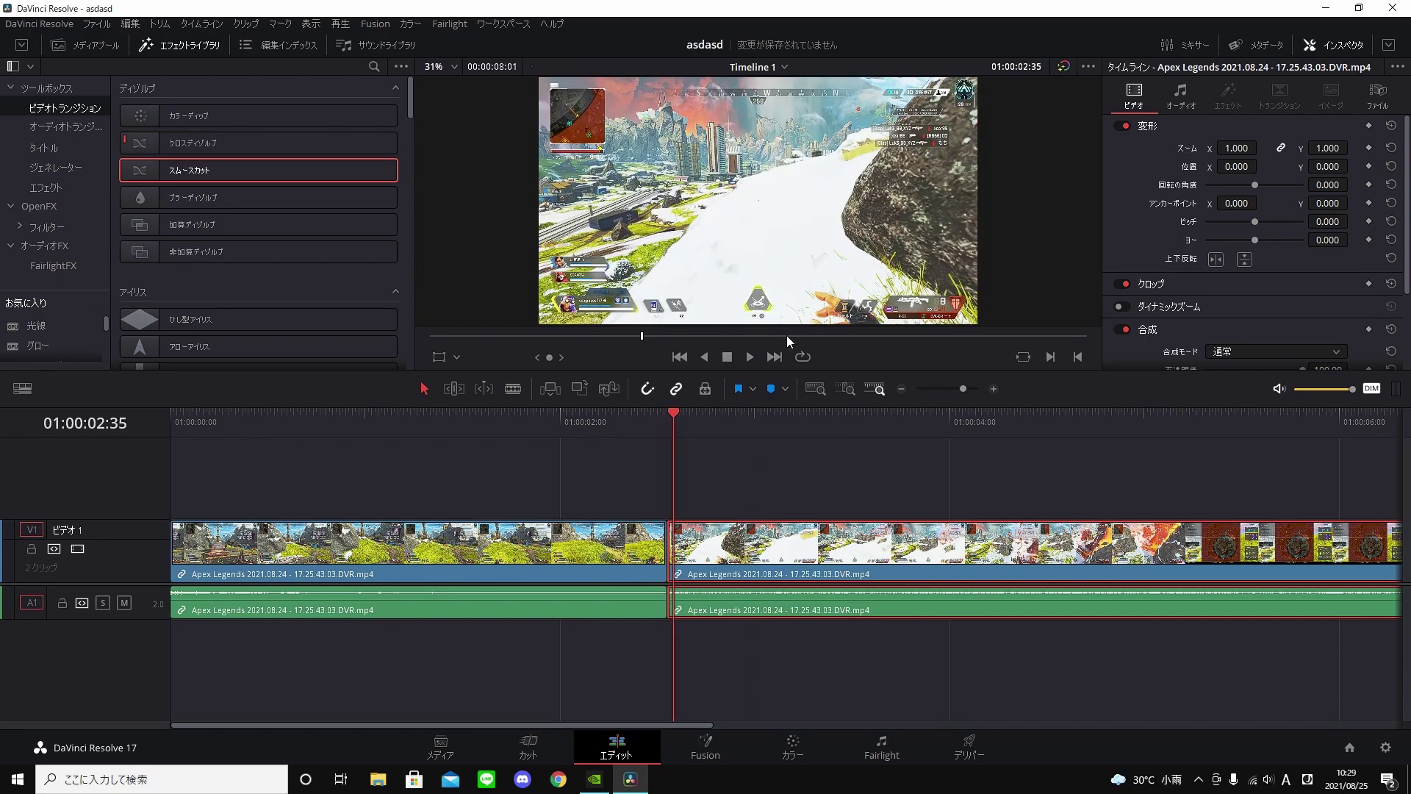
{"action": "key", "text": "space"}
{"action": "left_click", "coordinate": [509, 425]}
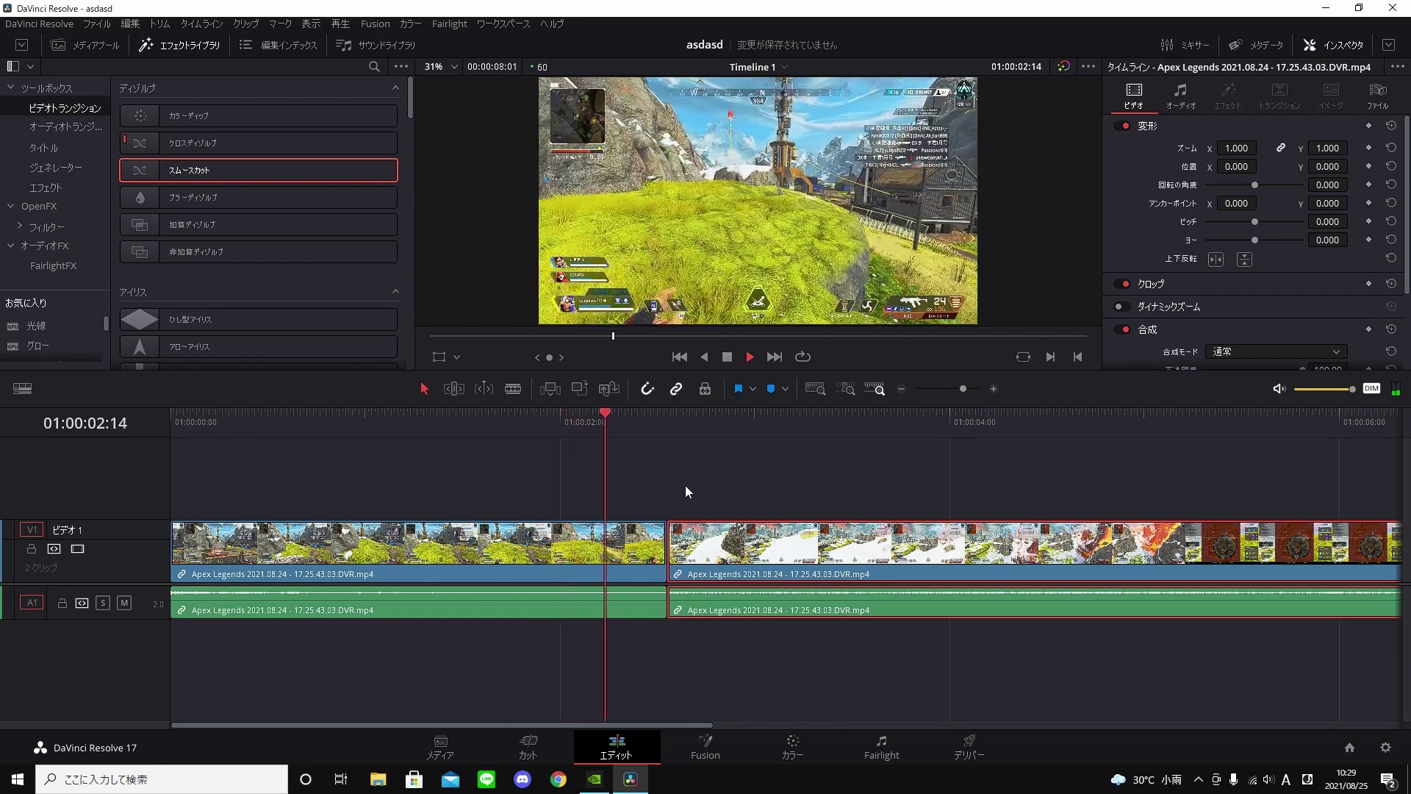
{"action": "key", "text": "space"}
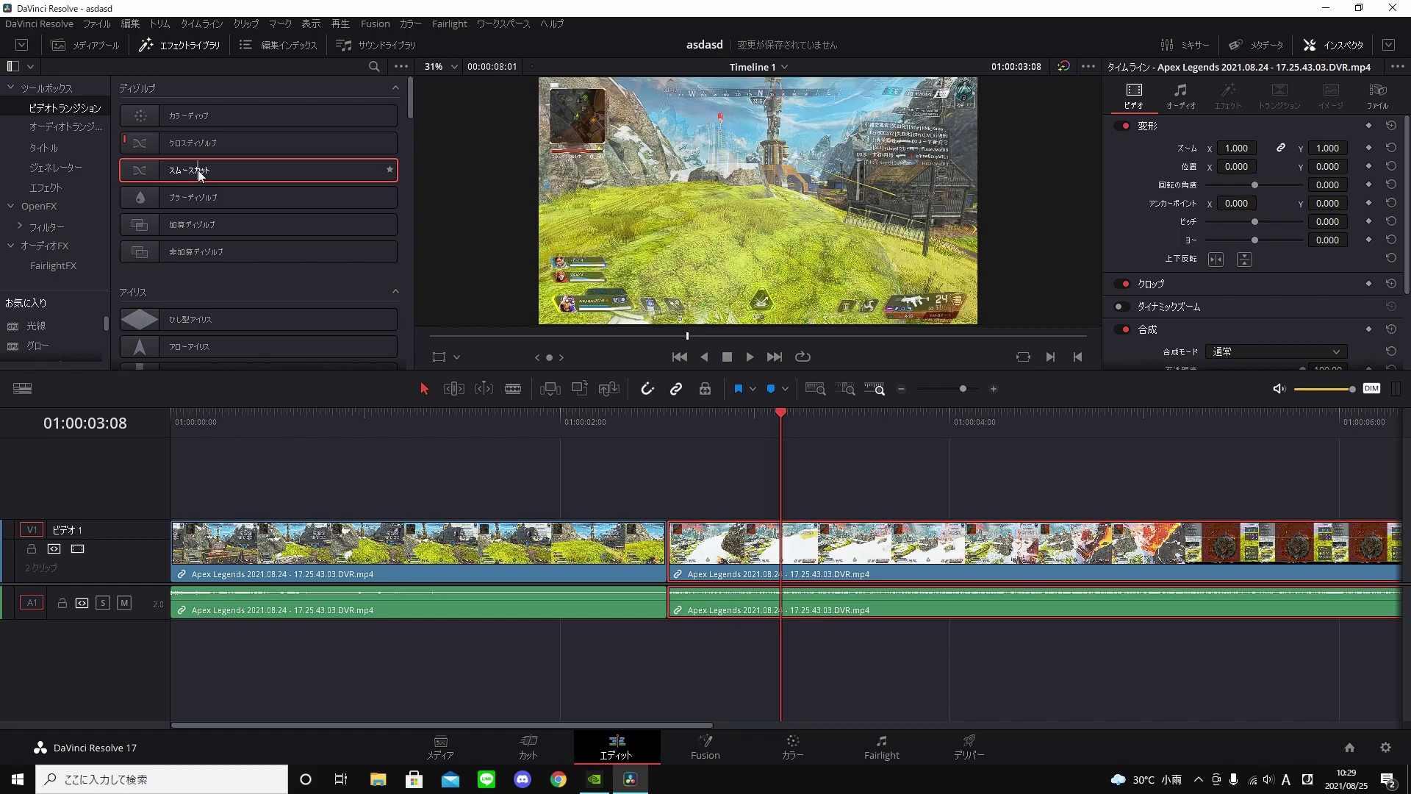
- Drop a Smooth Cut transition on the V1 join, save, and preview it
{"action": "left_click_drag", "start_coordinate": [197, 170], "coordinate": [778, 585]}
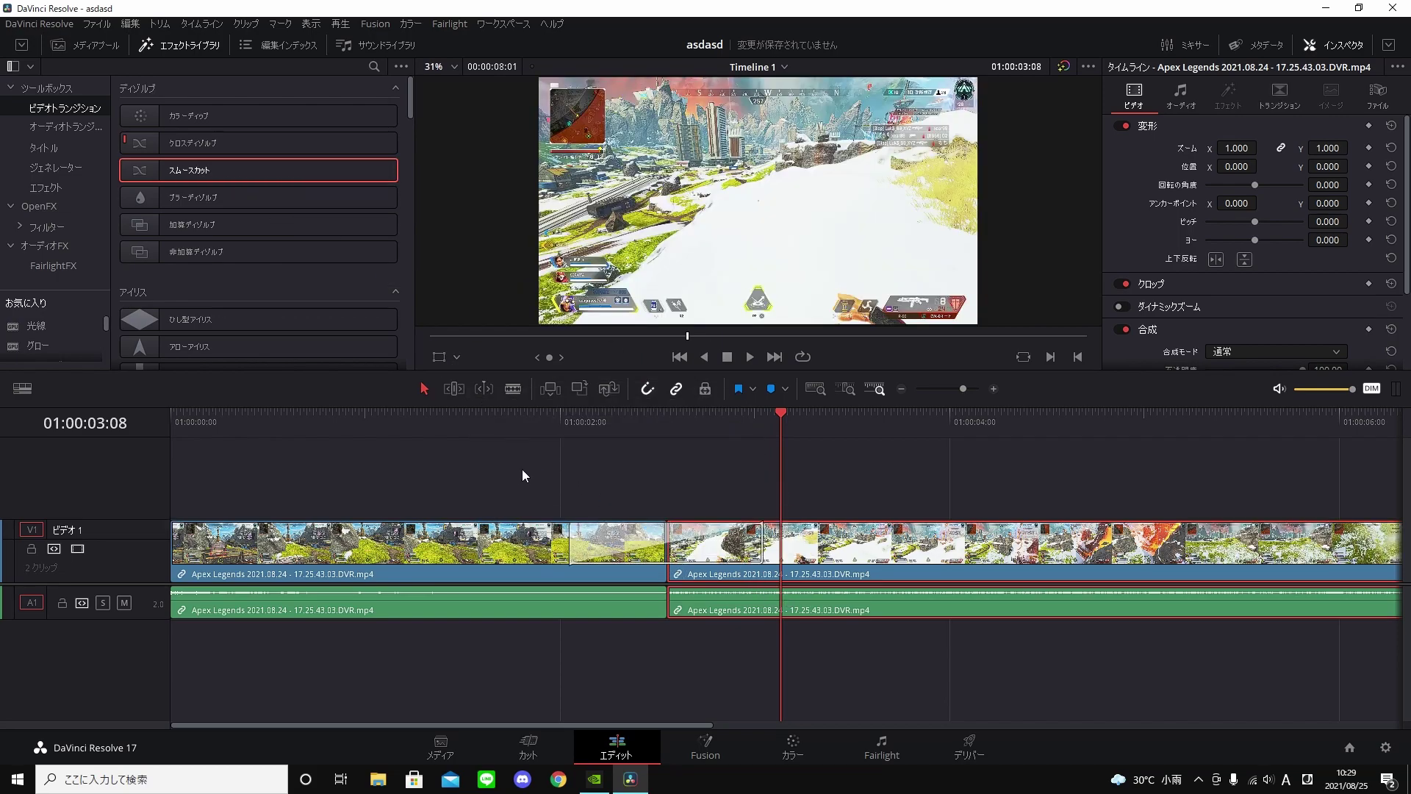
{"action": "key", "text": "ctrl+s"}
{"action": "left_click", "coordinate": [315, 416]}
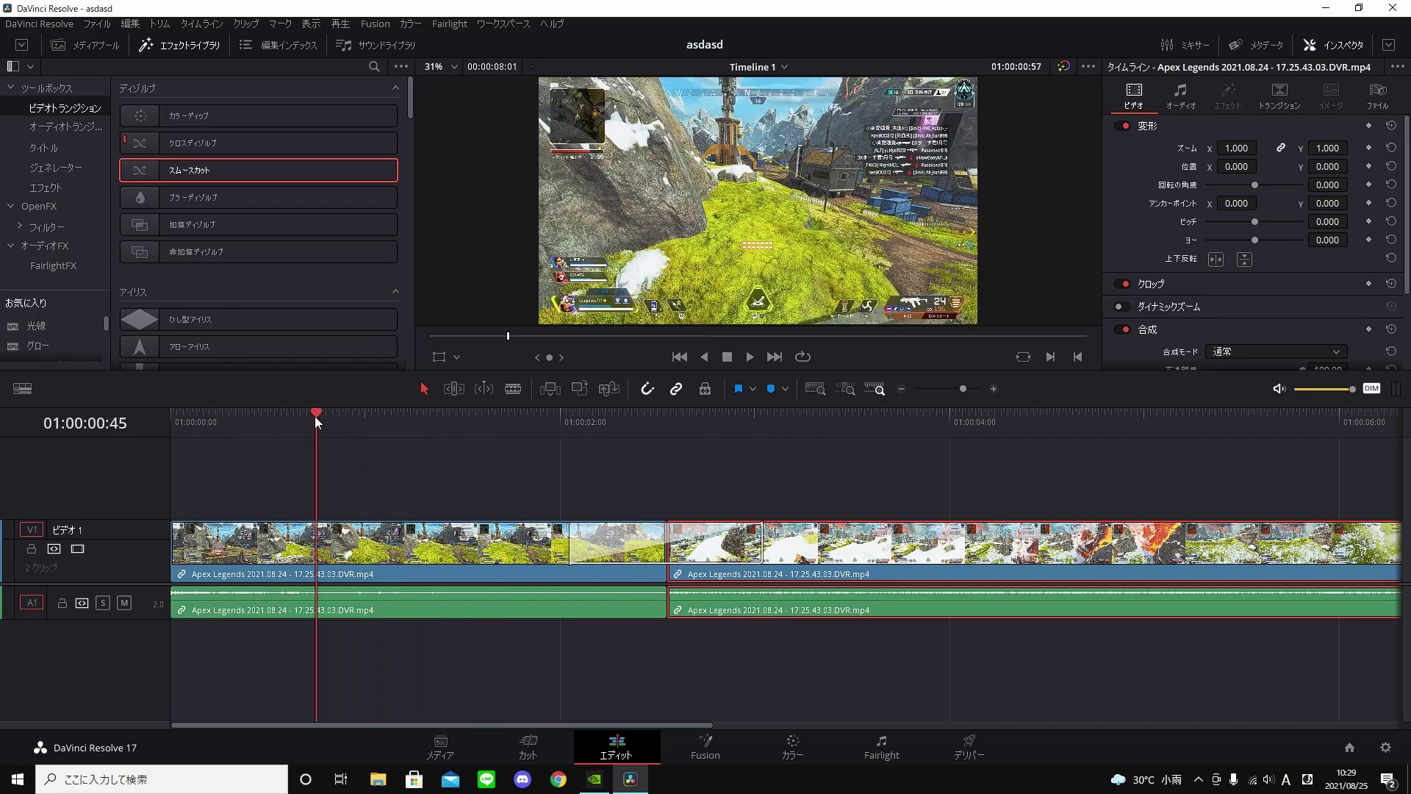
{"action": "key", "text": "space"}
{"action": "left_click", "coordinate": [497, 426]}
{"action": "key", "text": "space"}
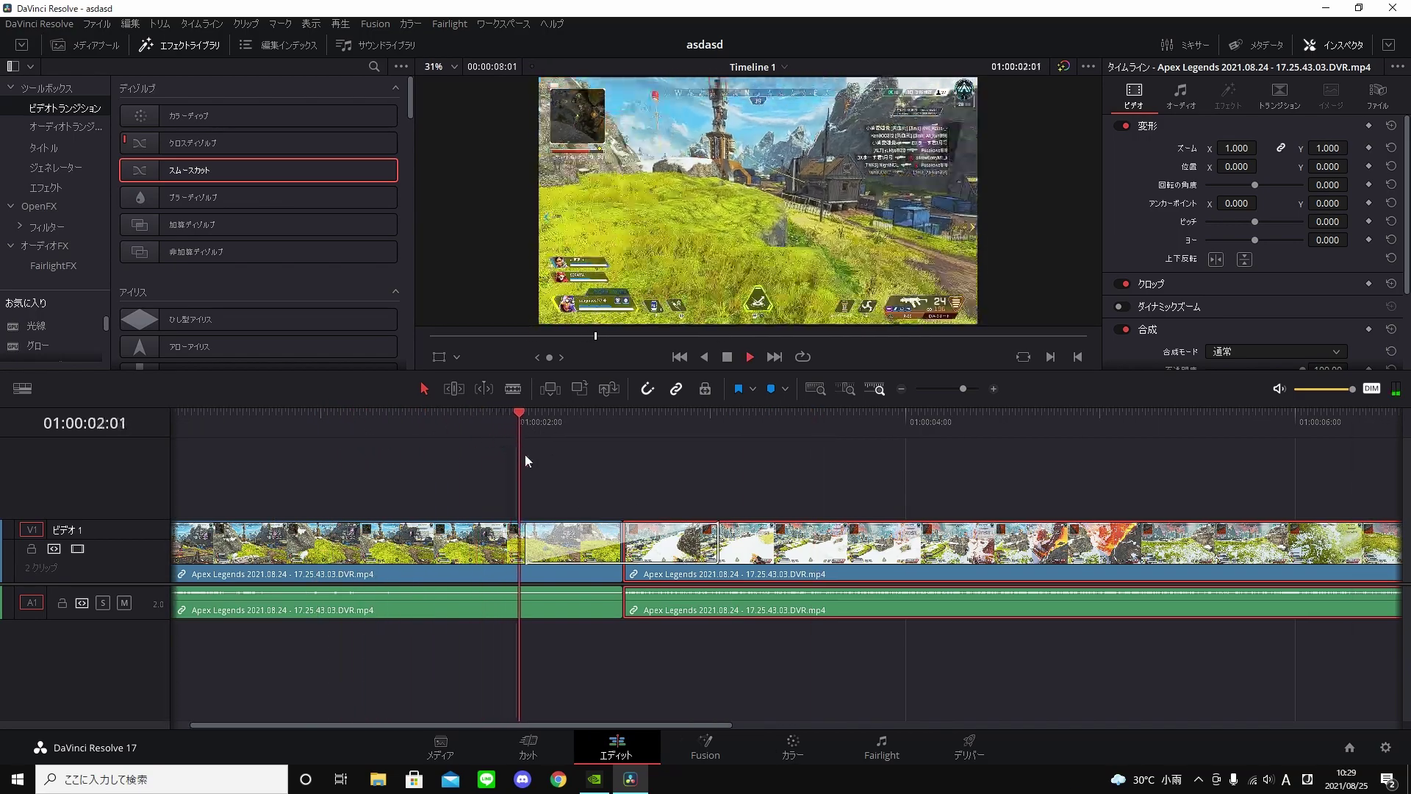
{"action": "key", "text": "space"}
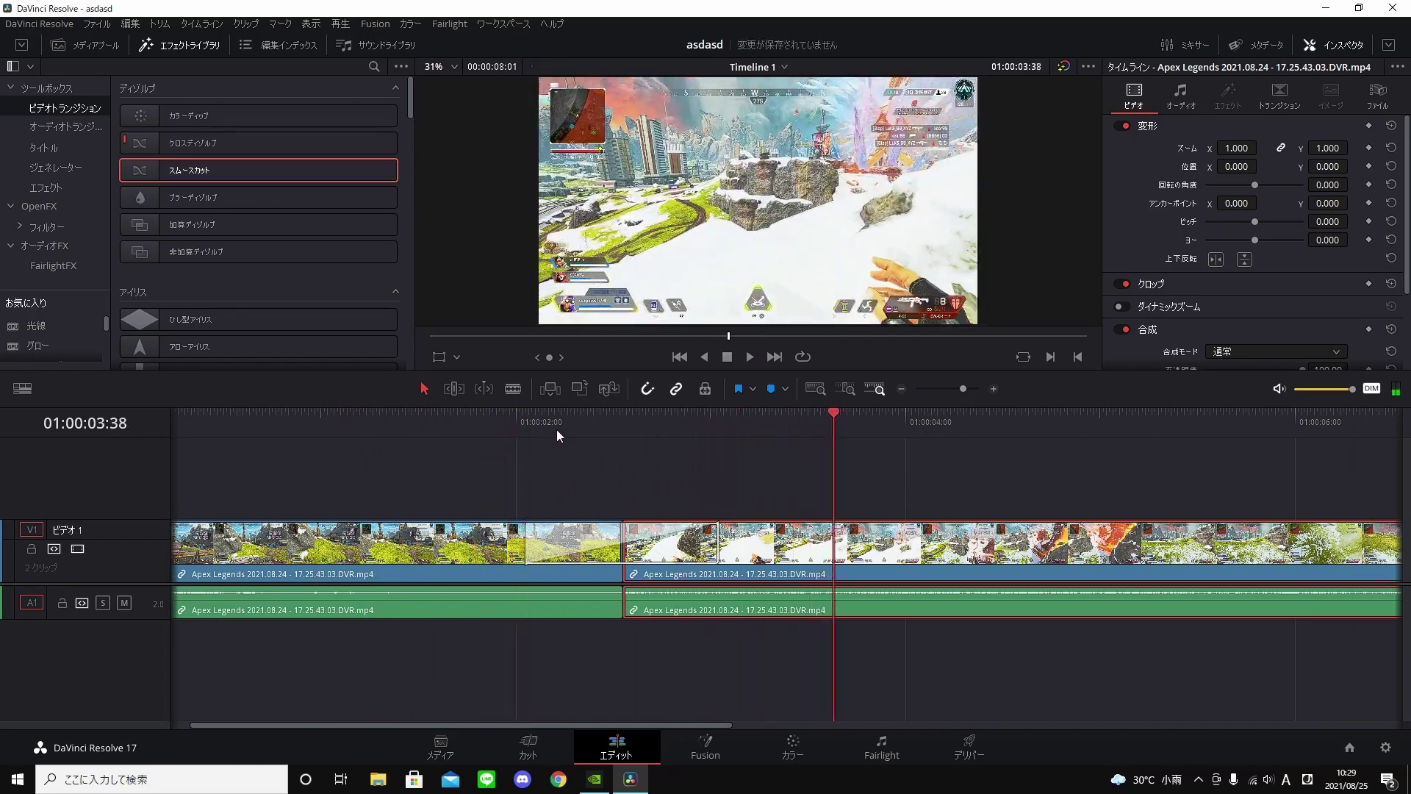
- Shorten the Smooth Cut transition to 0.3 seconds (18 frames), preview it, and save
{"action": "left_click", "coordinate": [623, 425]}
{"action": "left_click", "coordinate": [672, 558]}
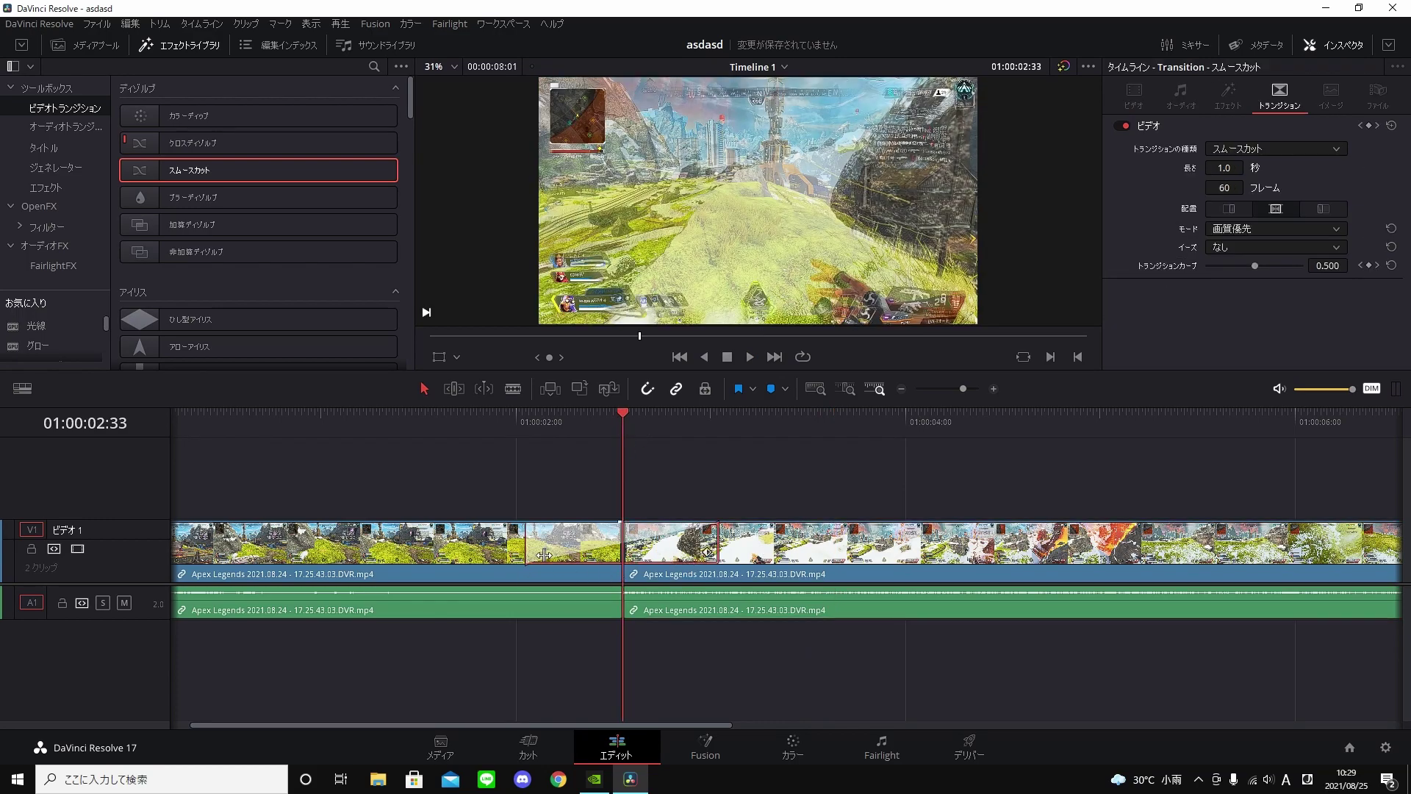
{"action": "left_click_drag", "start_coordinate": [544, 554], "coordinate": [594, 555]}
{"action": "left_click", "coordinate": [487, 432]}
{"action": "key", "text": "space"}
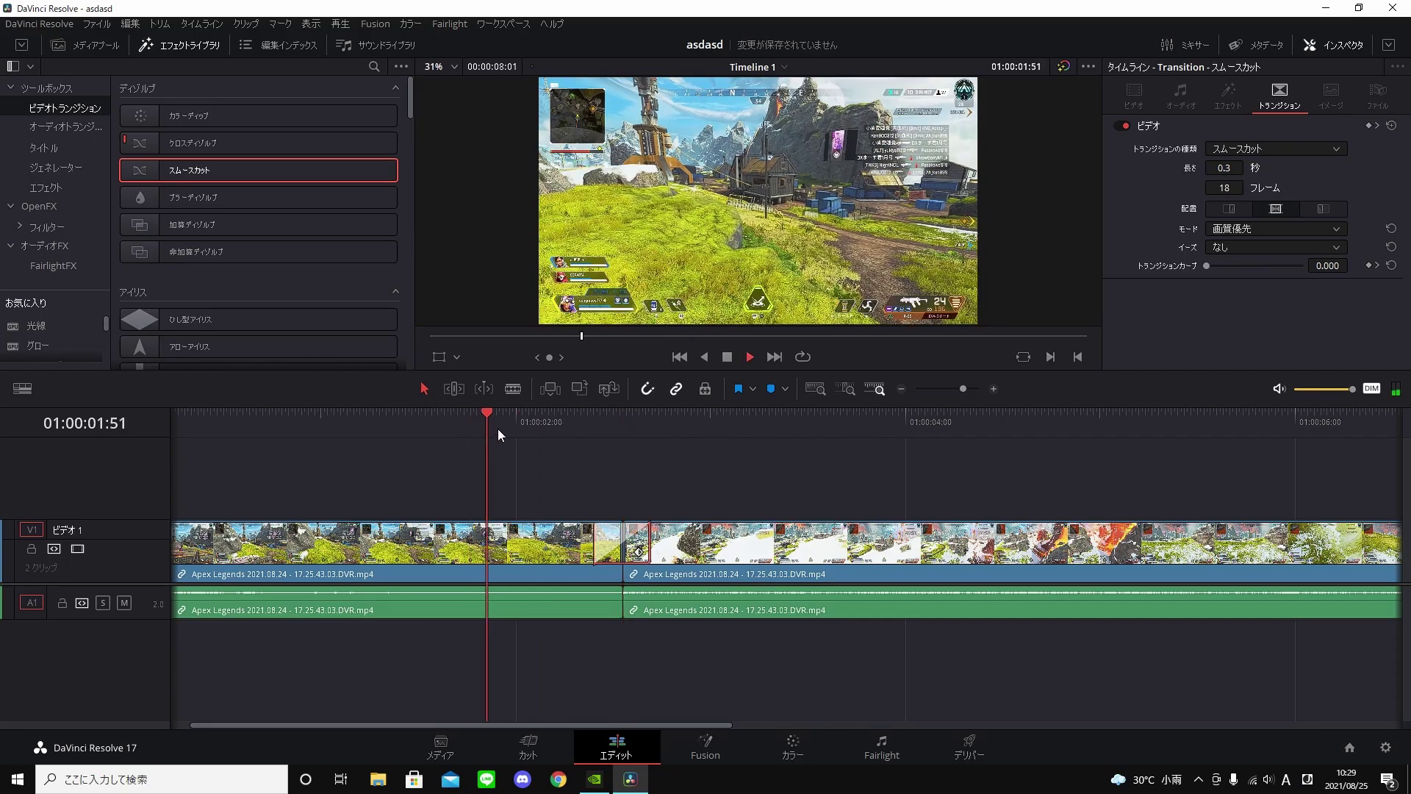
{"action": "left_click", "coordinate": [399, 435]}
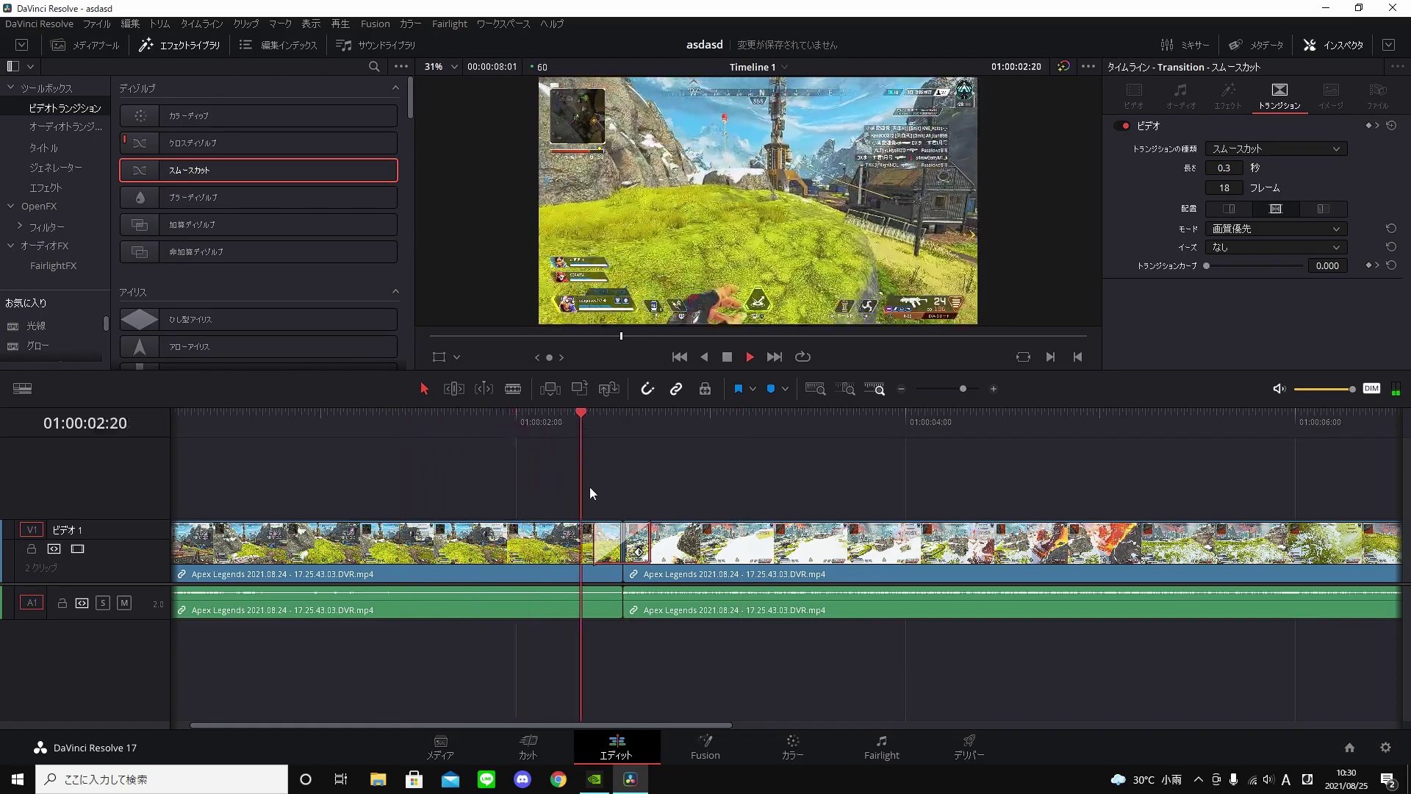
{"action": "left_click", "coordinate": [491, 448]}
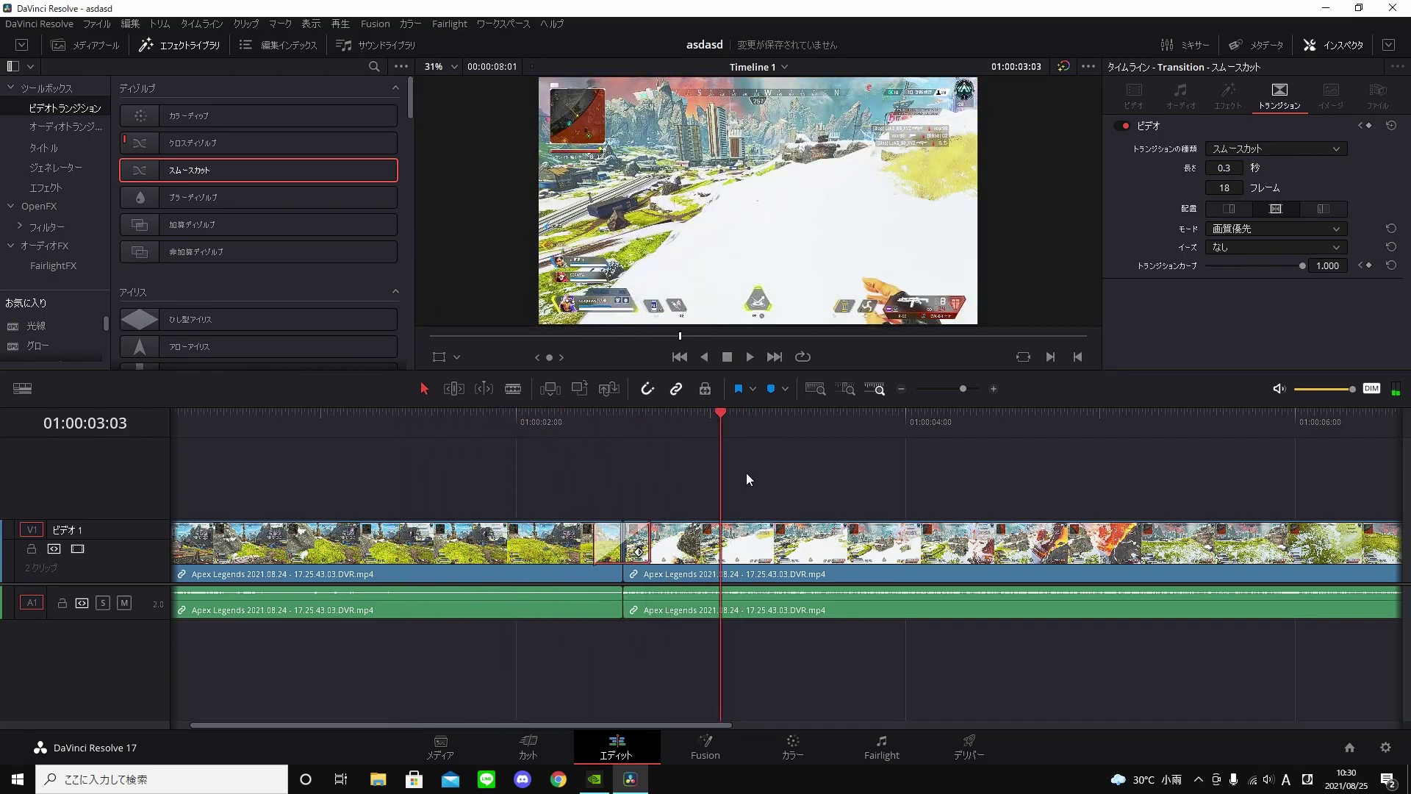
{"action": "key", "text": "ctrl+s"}
- Replay the shortened 0.3-second transition from just before the cut
{"action": "left_click", "coordinate": [619, 456]}
{"action": "left_click", "coordinate": [551, 427]}
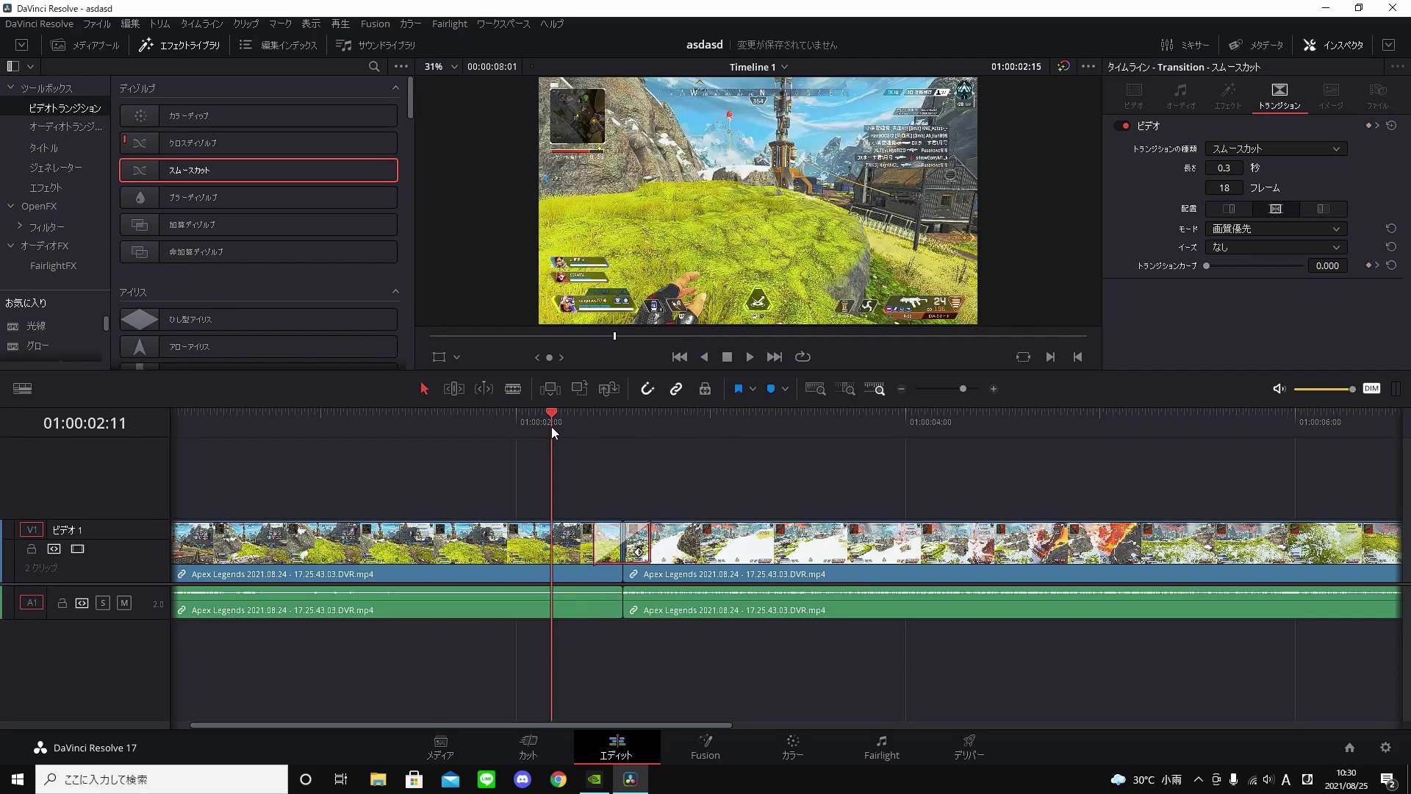
{"action": "key", "text": "space"}
{"action": "left_click", "coordinate": [480, 438]}
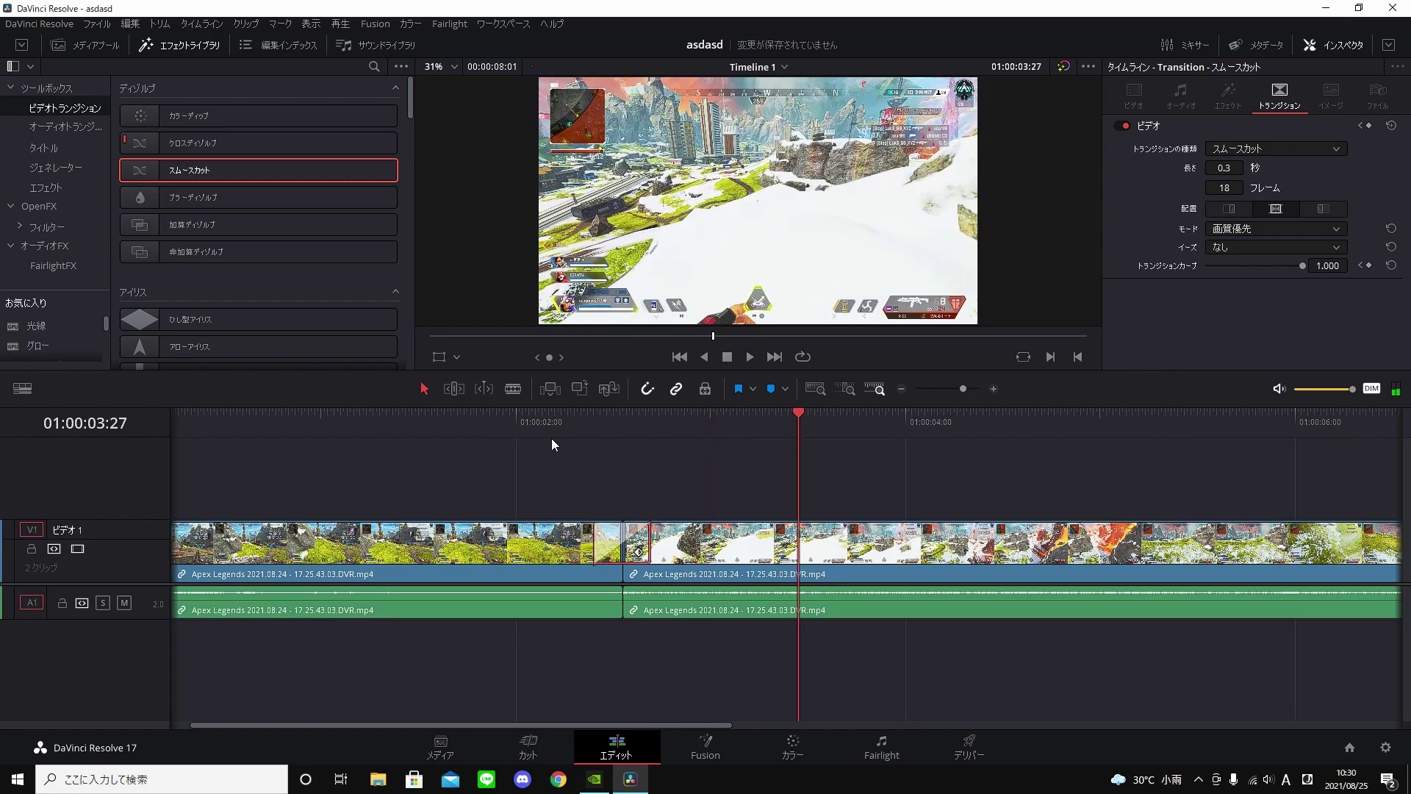
{"action": "key", "text": "space"}
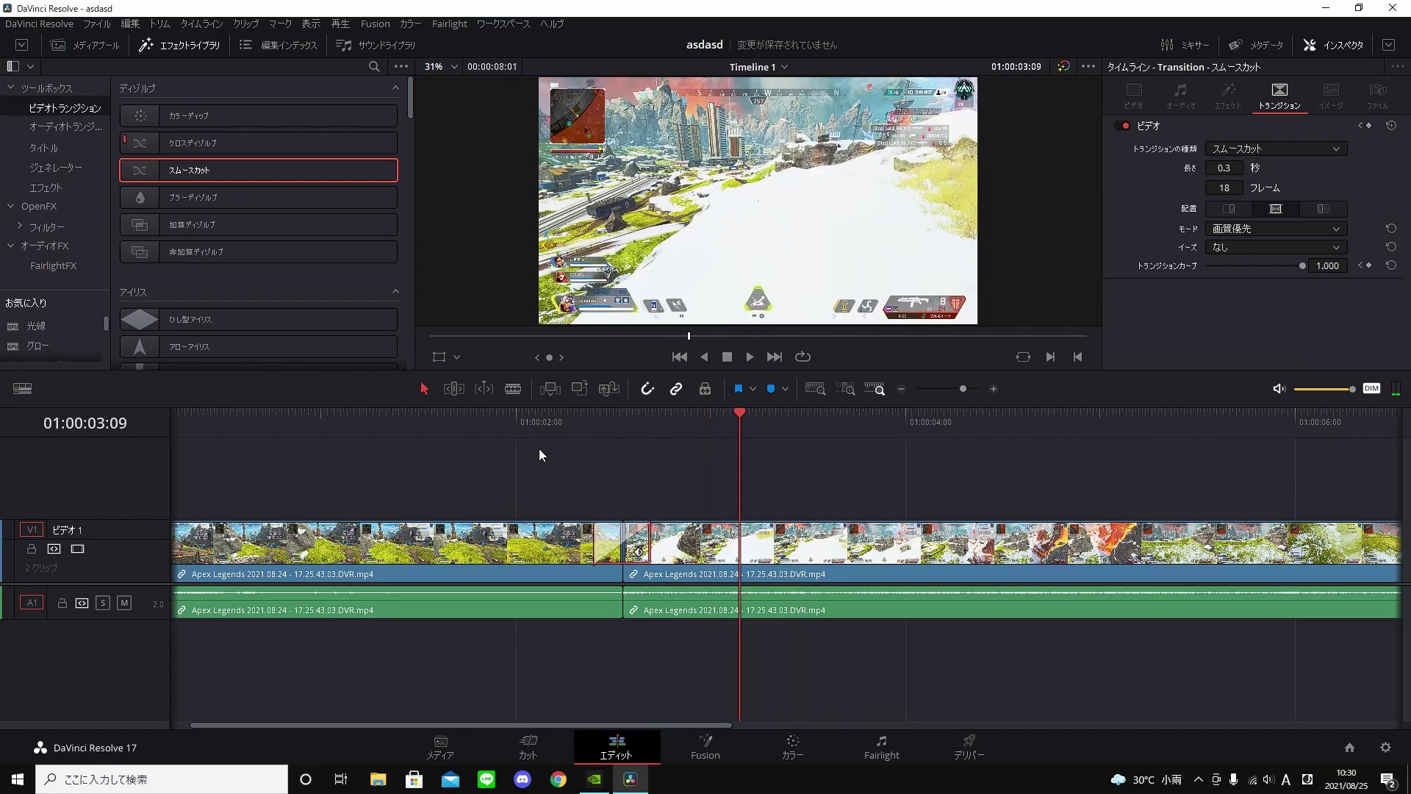